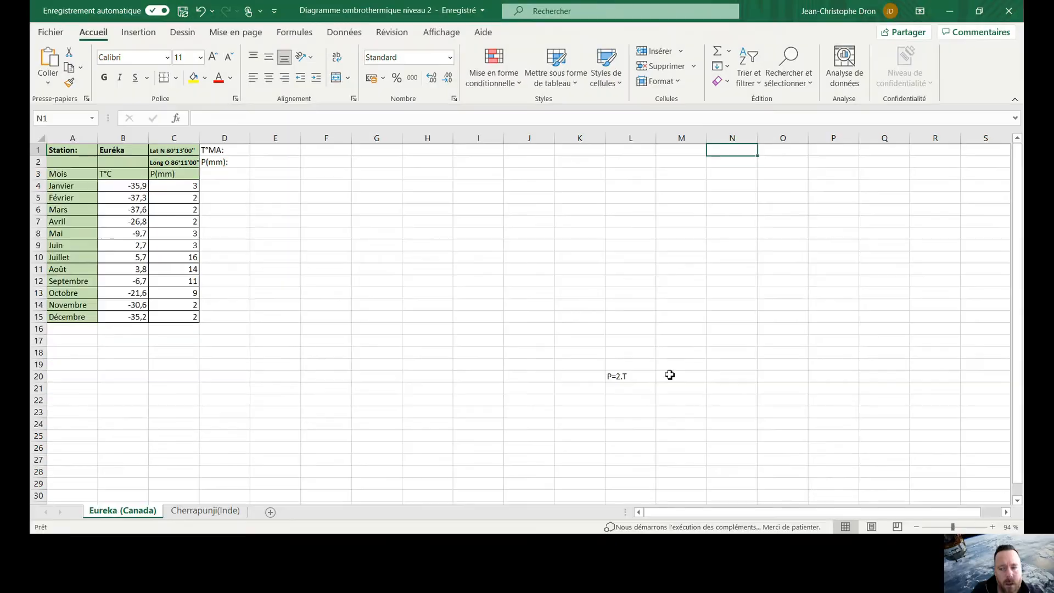
Step: Insert the suggested line chart of T°C and P(mm) by month from the data in A3:C15
drag(63, 174, 185, 312)
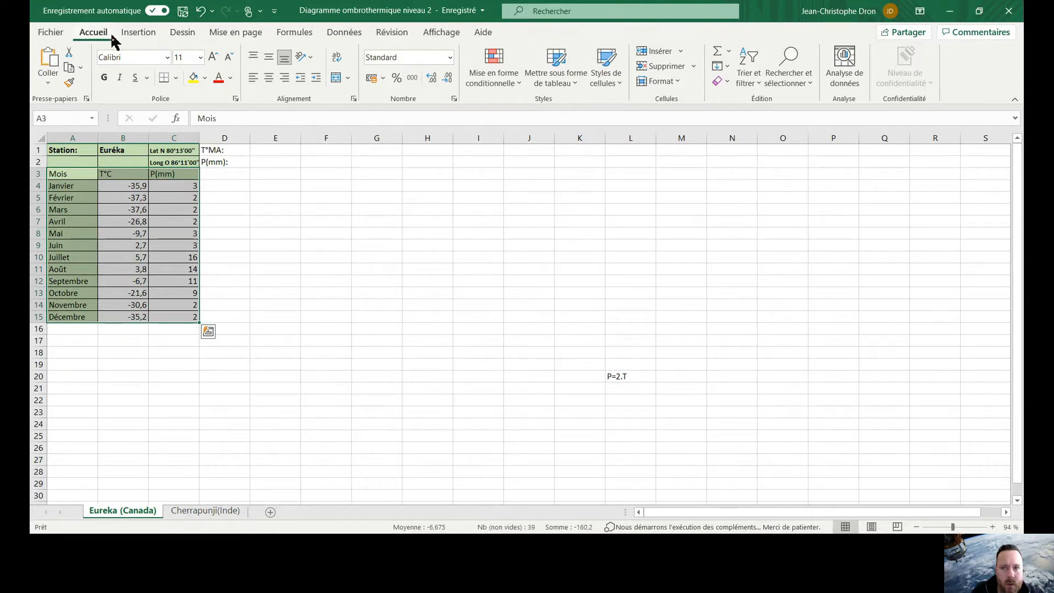
click(842, 65)
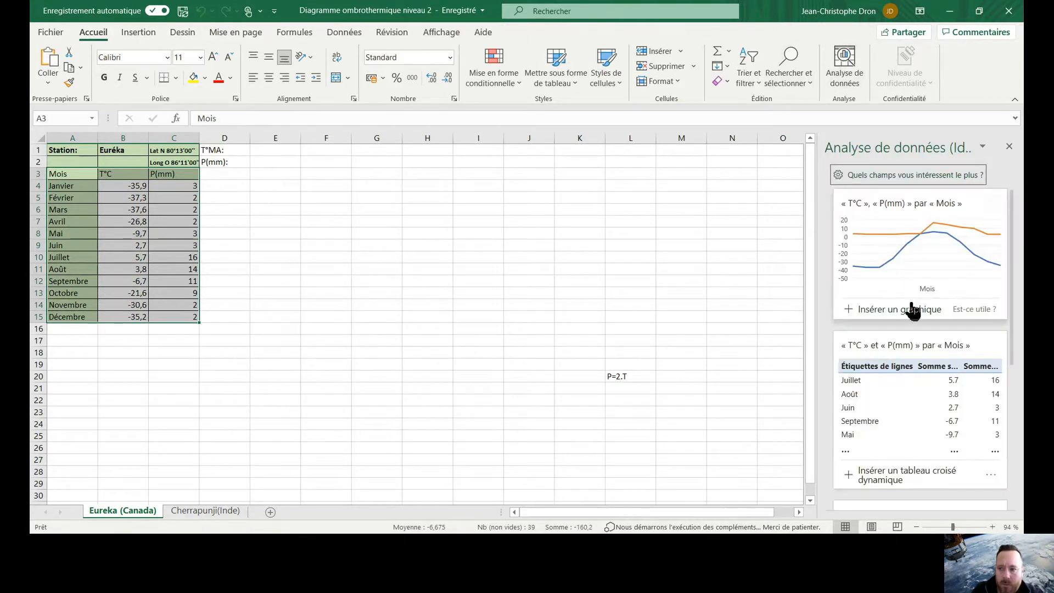
click(904, 309)
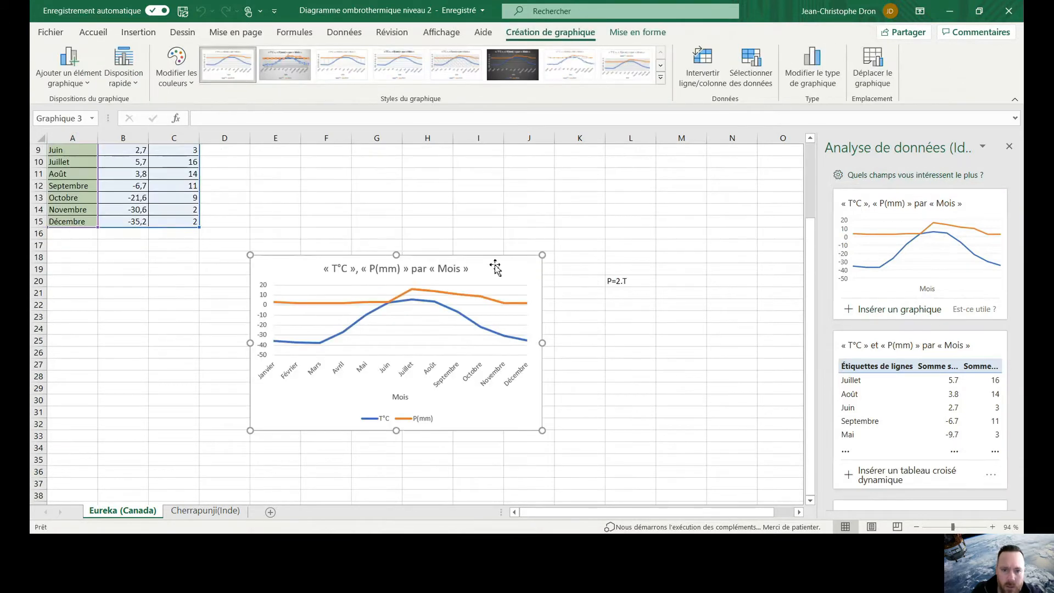
Step: Change the chart to a combo chart with T°C as a line and P(mm) as clustered columns on the secondary axis
right_click(495, 265)
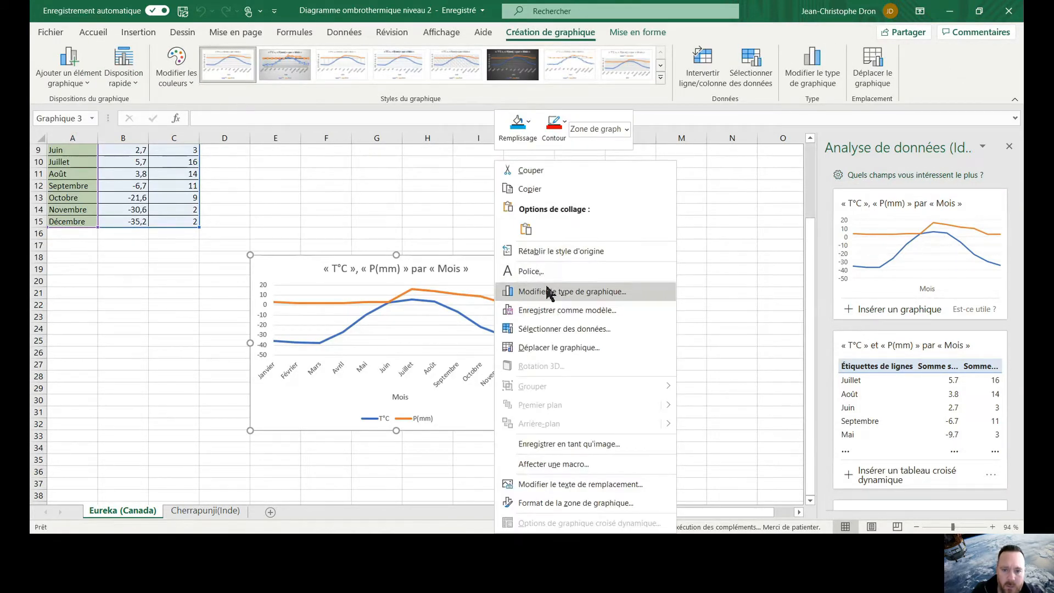
click(551, 291)
click(389, 380)
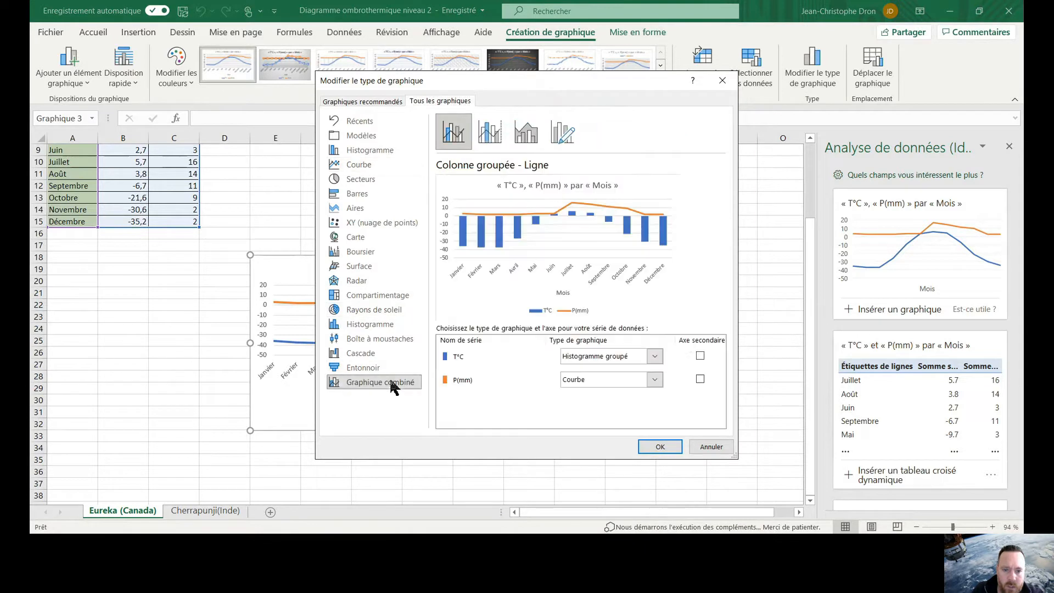
click(655, 356)
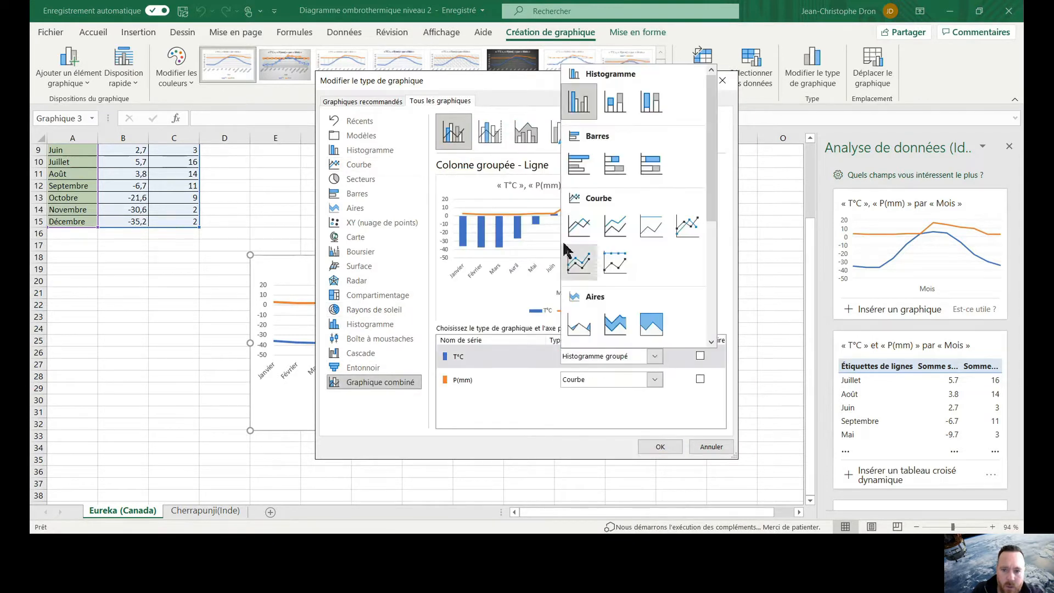
click(578, 233)
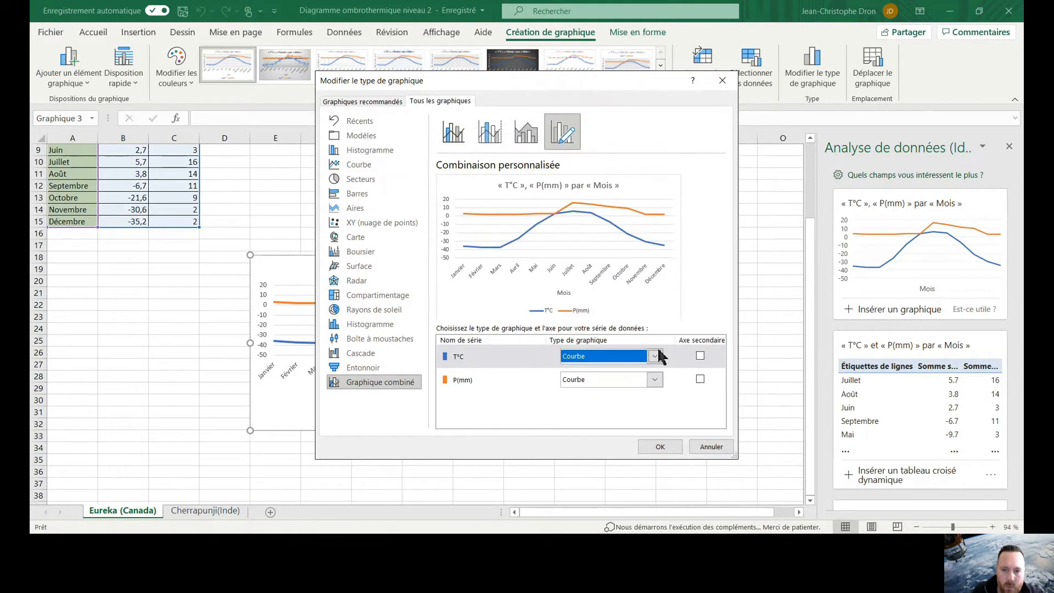
click(655, 379)
click(579, 126)
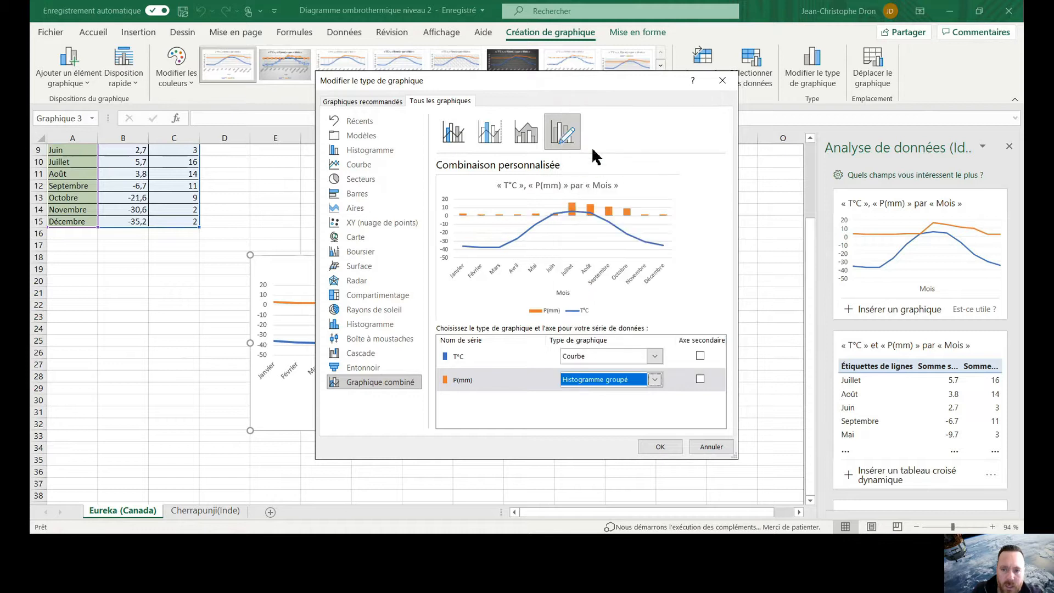
click(699, 378)
click(669, 444)
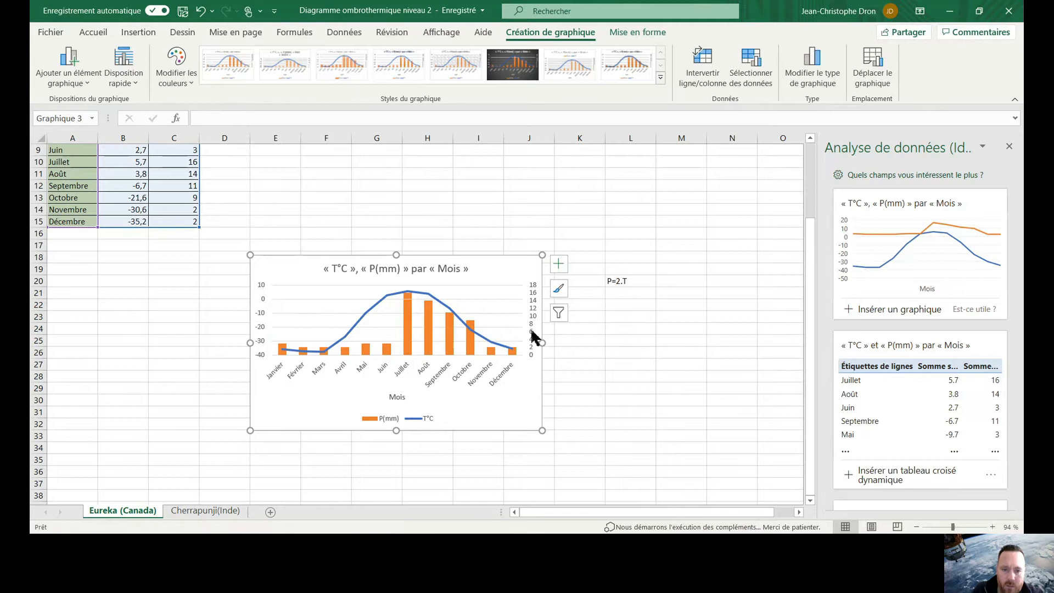
Step: Set the secondary precipitation axis limits to a minimum of -80 and a maximum of 20
double_click(530, 288)
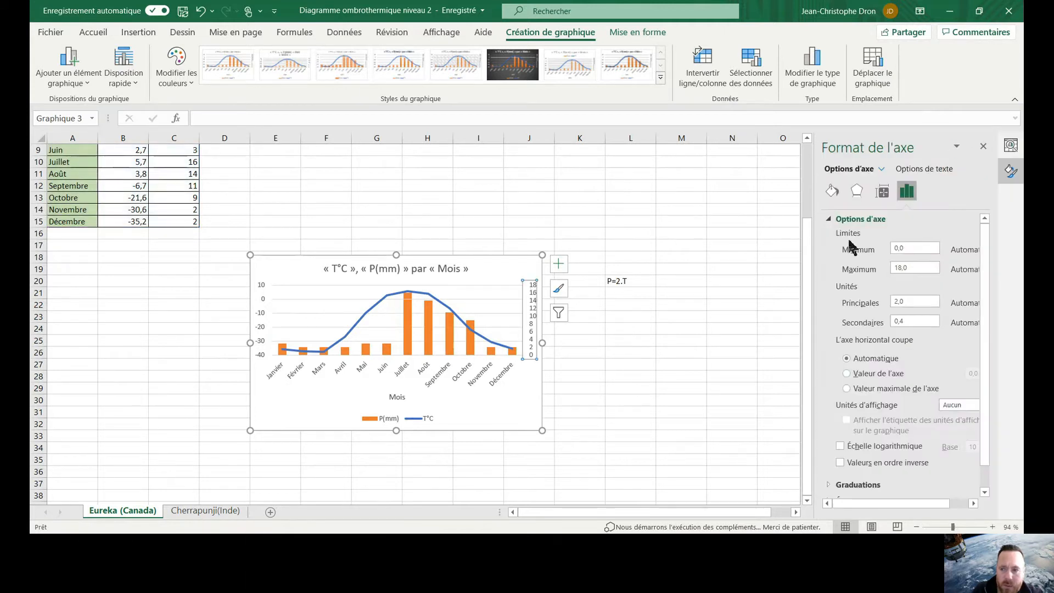
drag(915, 249, 891, 251)
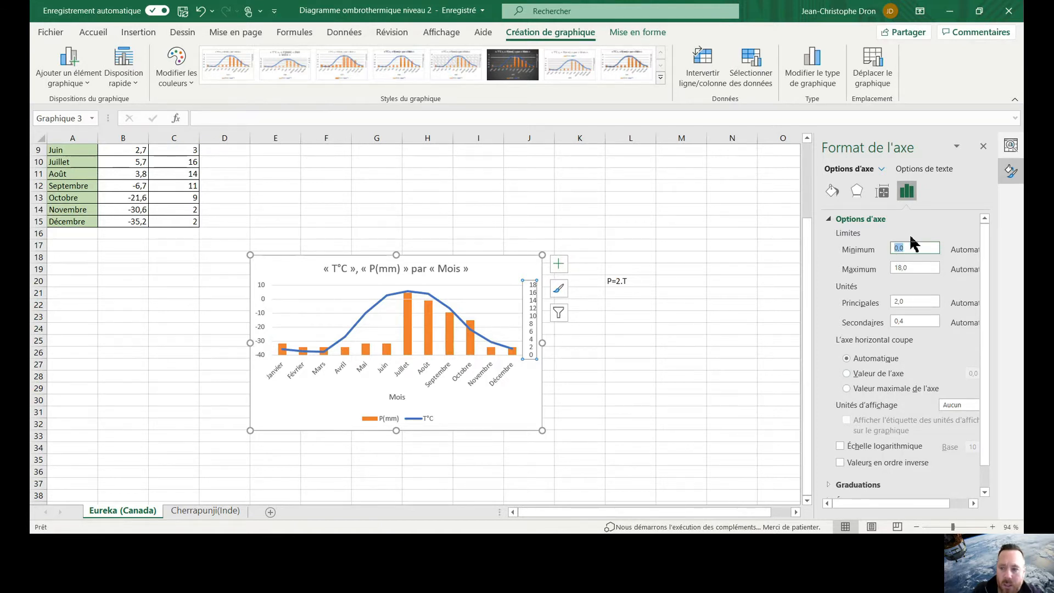
text(-80)
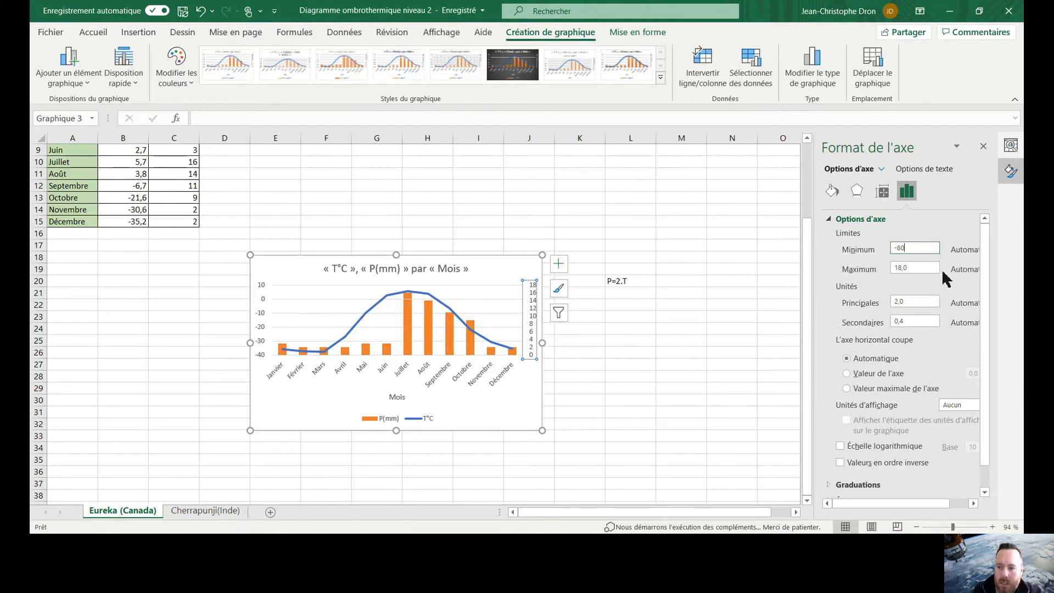
click(896, 269)
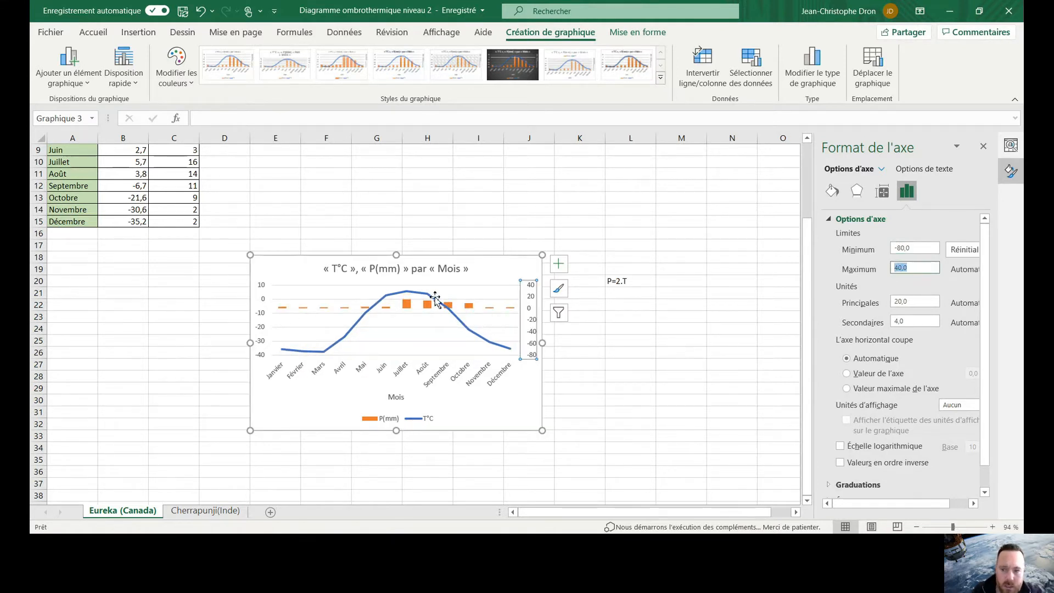
text(20)
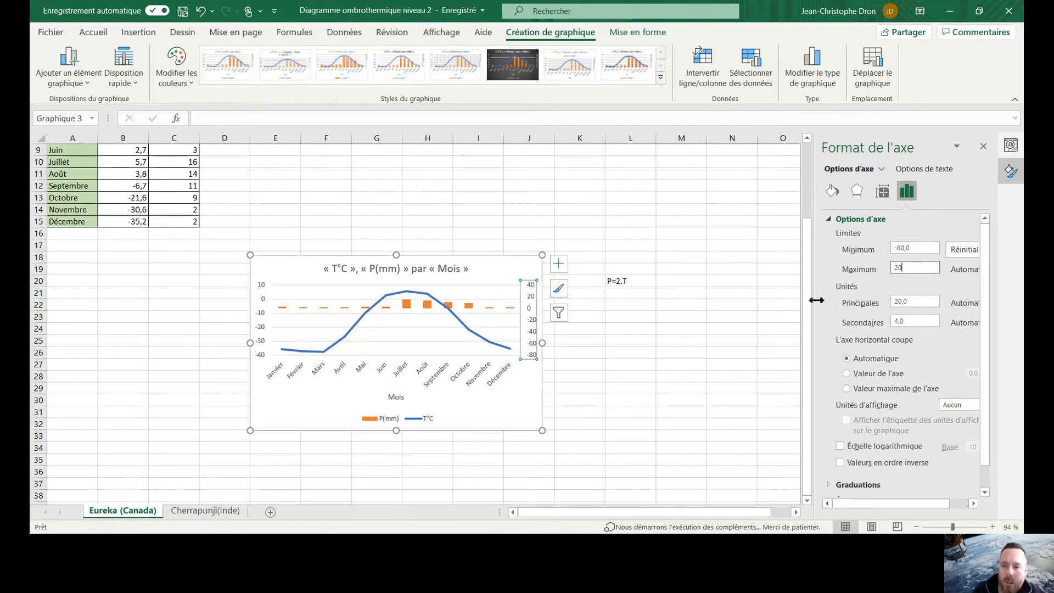
click(738, 294)
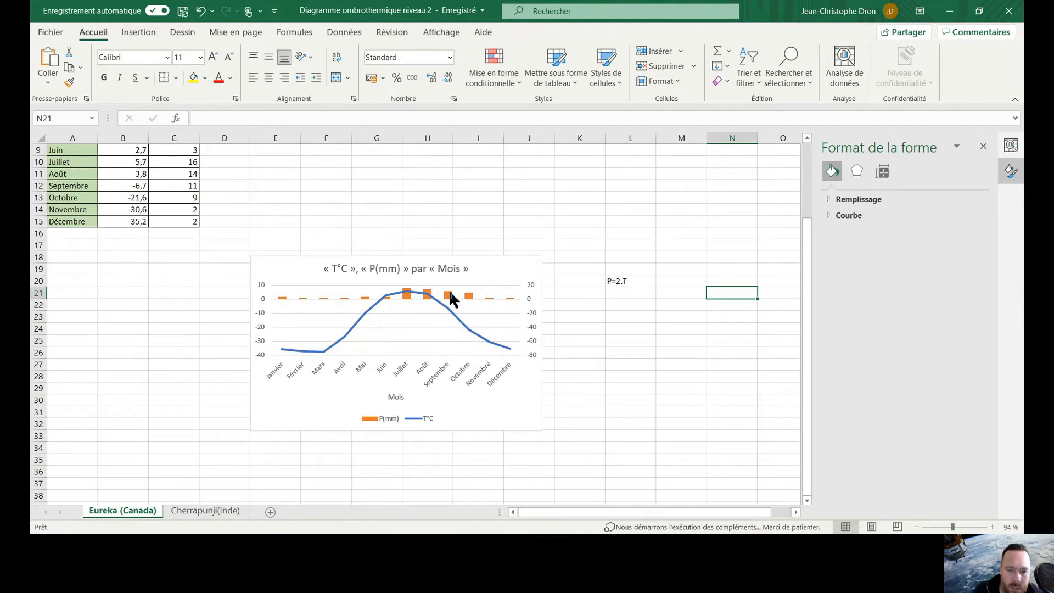
Step: Fill the P(mm) columns of the chart with the standard light blue colour
click(449, 300)
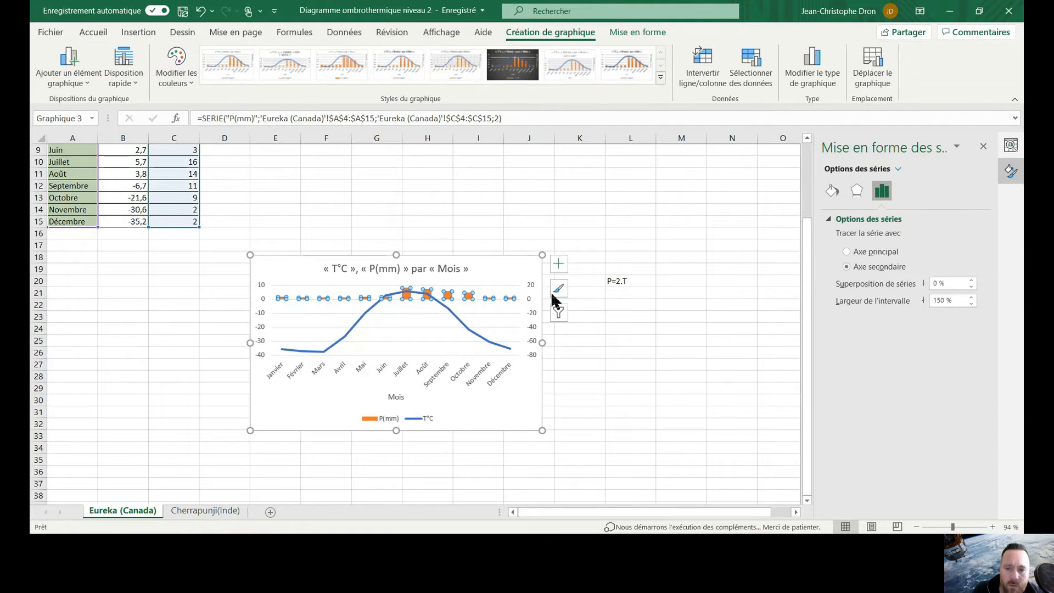
right_click(447, 296)
click(467, 267)
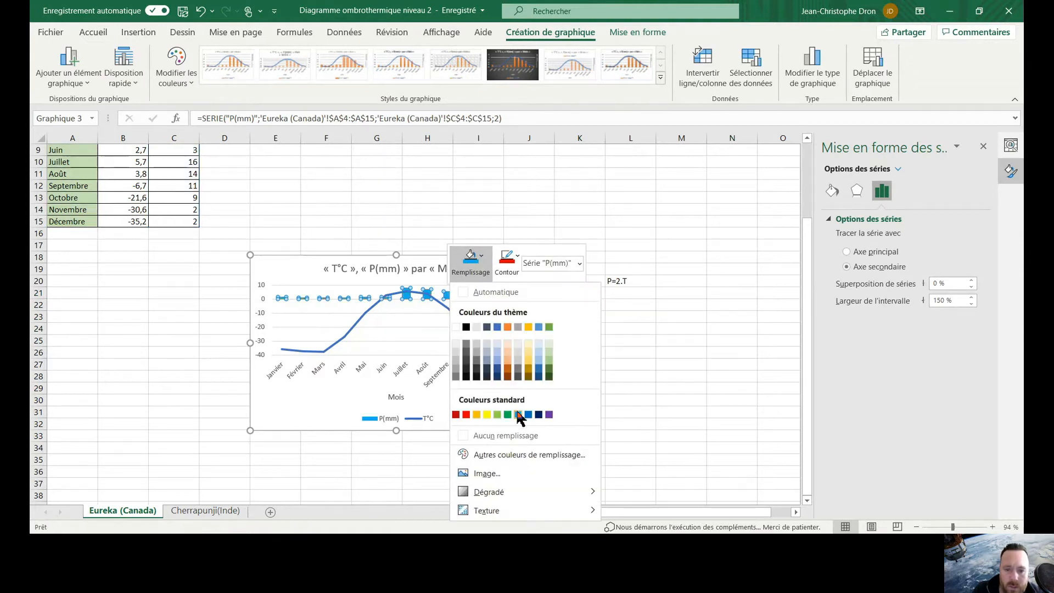
click(519, 415)
Step: Colour the T°C curve of the chart with the standard red outline
click(439, 300)
right_click(439, 301)
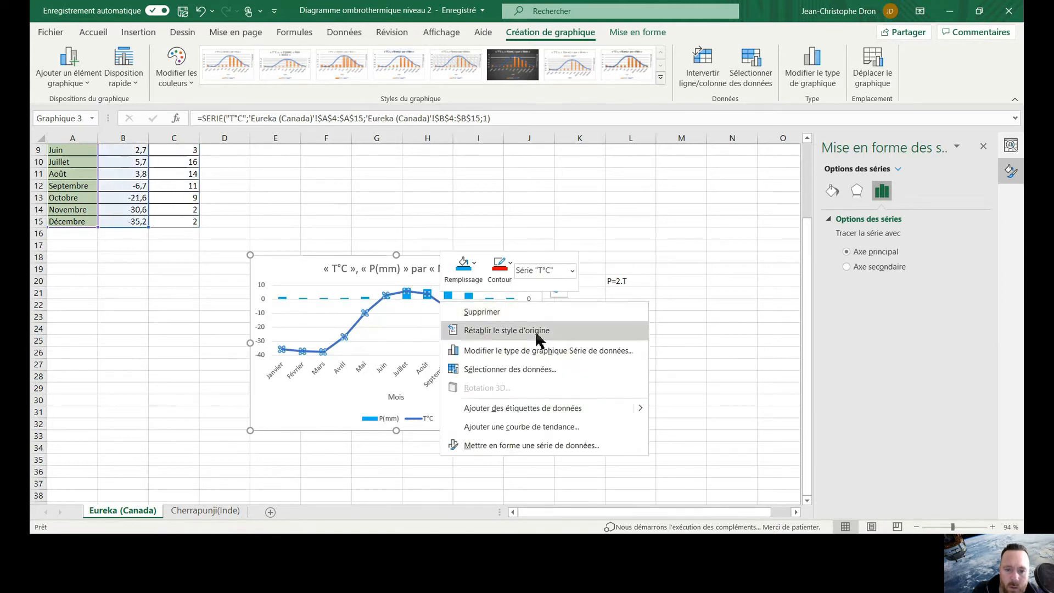
click(500, 269)
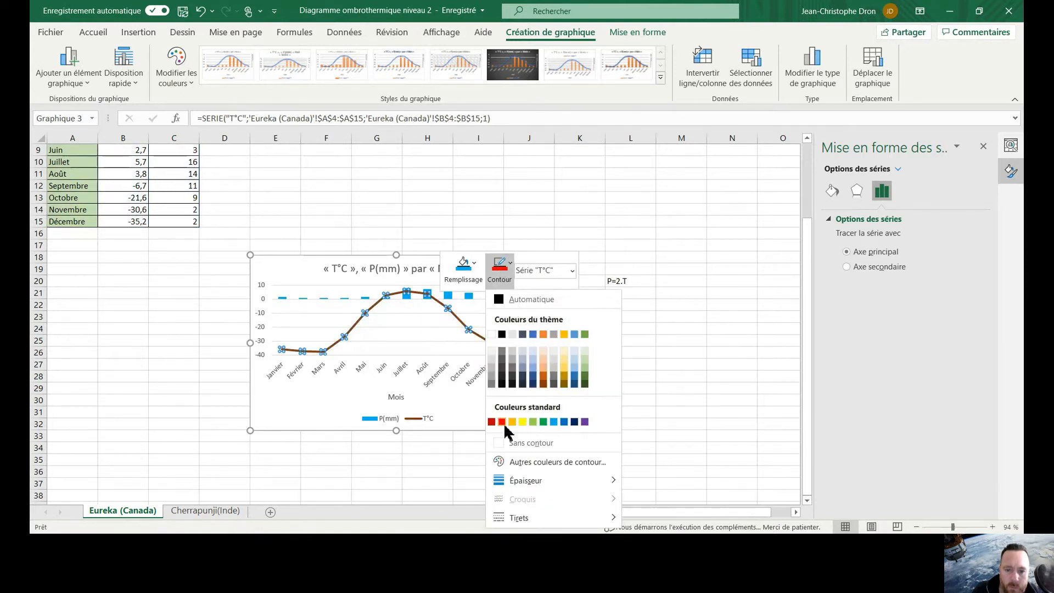
click(505, 427)
Step: Replace the chart title with "Eureka"
click(341, 269)
double_click(329, 269)
drag(431, 271, 471, 272)
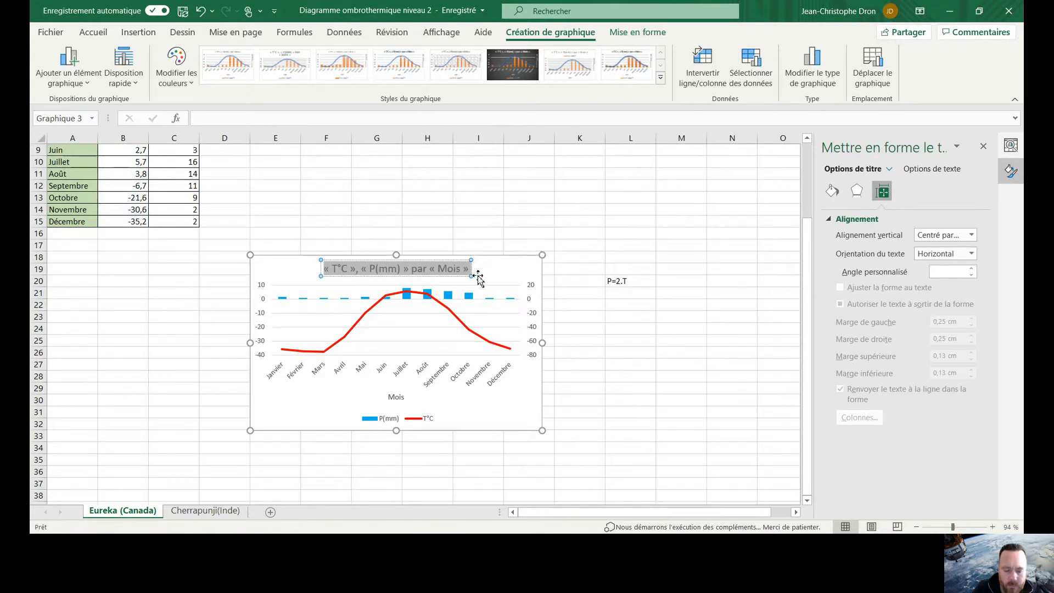
text(Eureka)
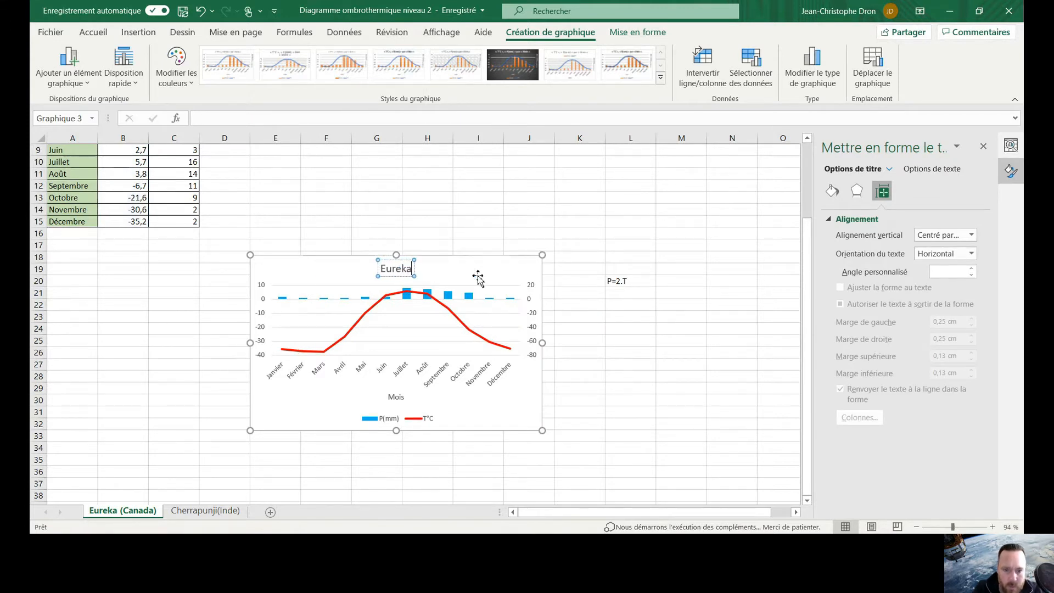
Step: Add axis titles to the chart's primary vertical and secondary vertical axes
click(531, 341)
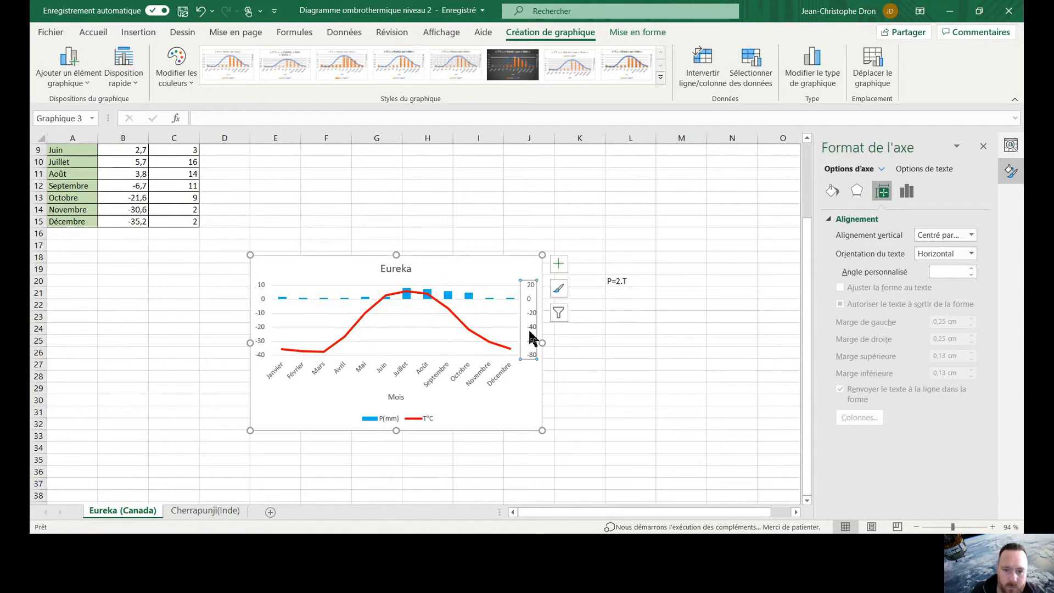
click(558, 263)
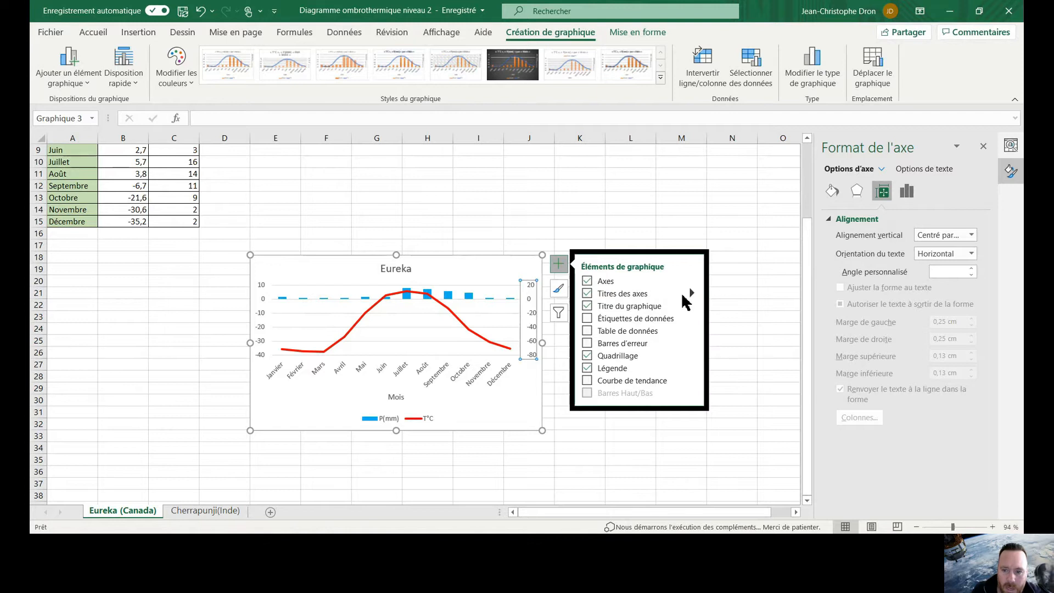
click(692, 293)
click(719, 319)
click(718, 309)
click(720, 334)
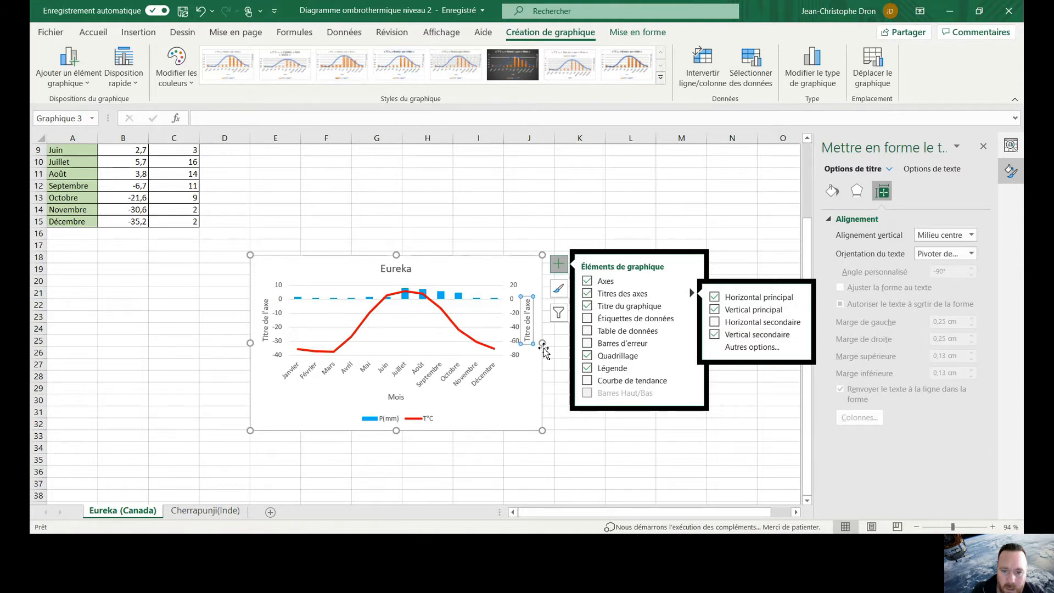
Step: Rename the secondary vertical axis title "P(mm)" and the primary vertical axis title "T°C"
drag(528, 343, 527, 303)
text(P(mm))
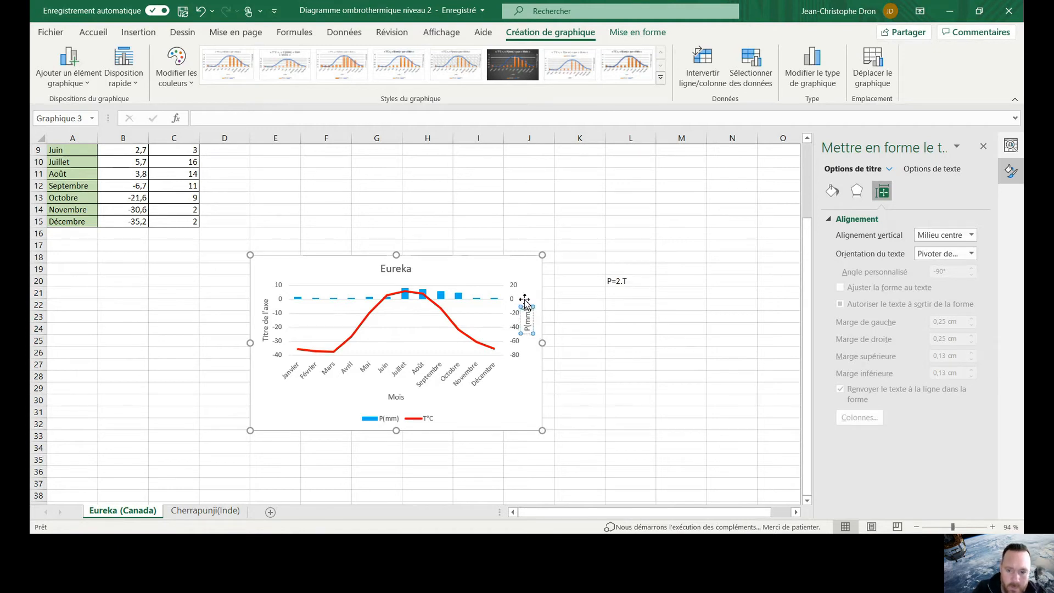
click(264, 342)
drag(264, 341, 266, 312)
key(BackSpace)
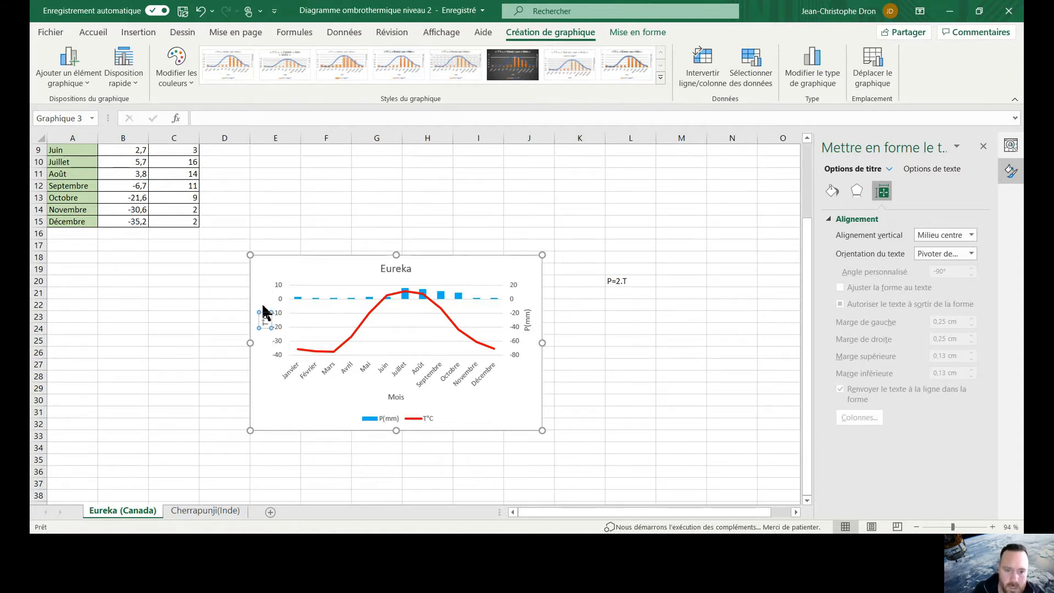
text(T°C)
click(580, 327)
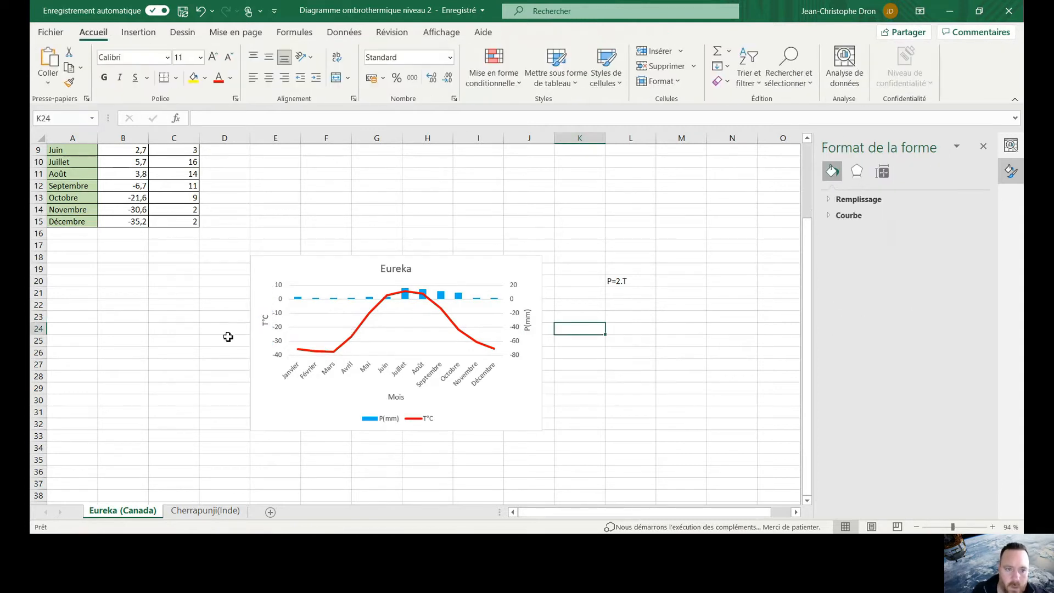
Step: Calculate the average of temperatures B4:B15 in B16 and the sum of precipitation C4:C15 in C16
scroll(188, 314, up, 2)
scroll(188, 314, up, 1)
drag(134, 186, 124, 315)
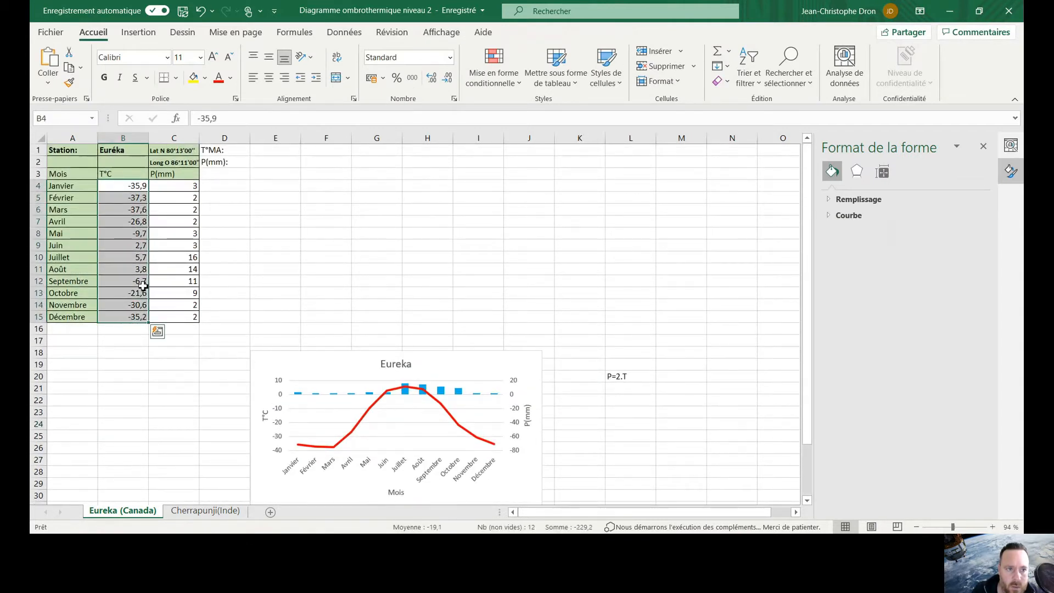
click(295, 34)
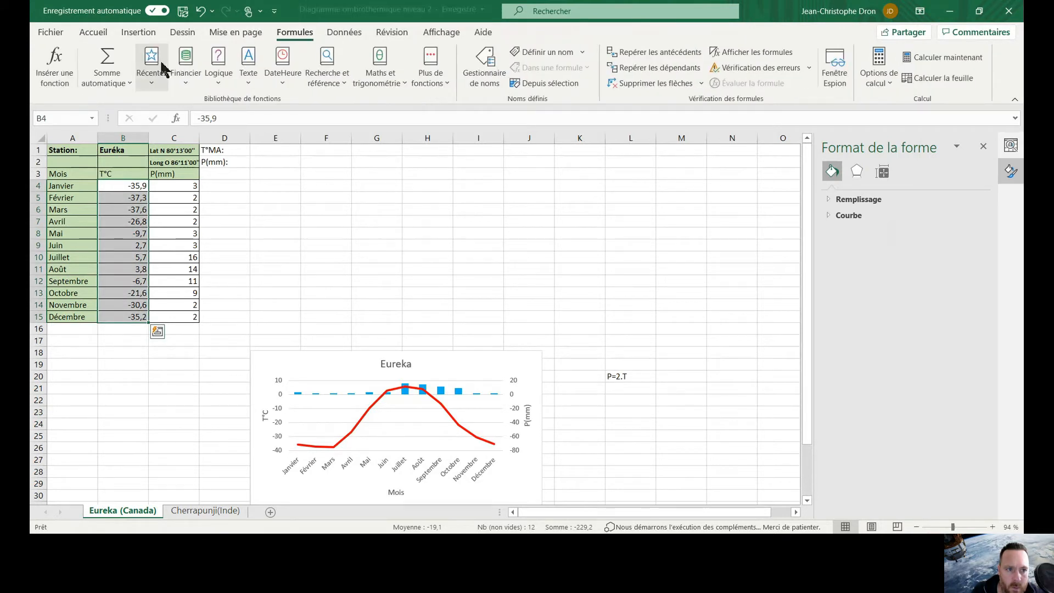
click(131, 84)
click(131, 121)
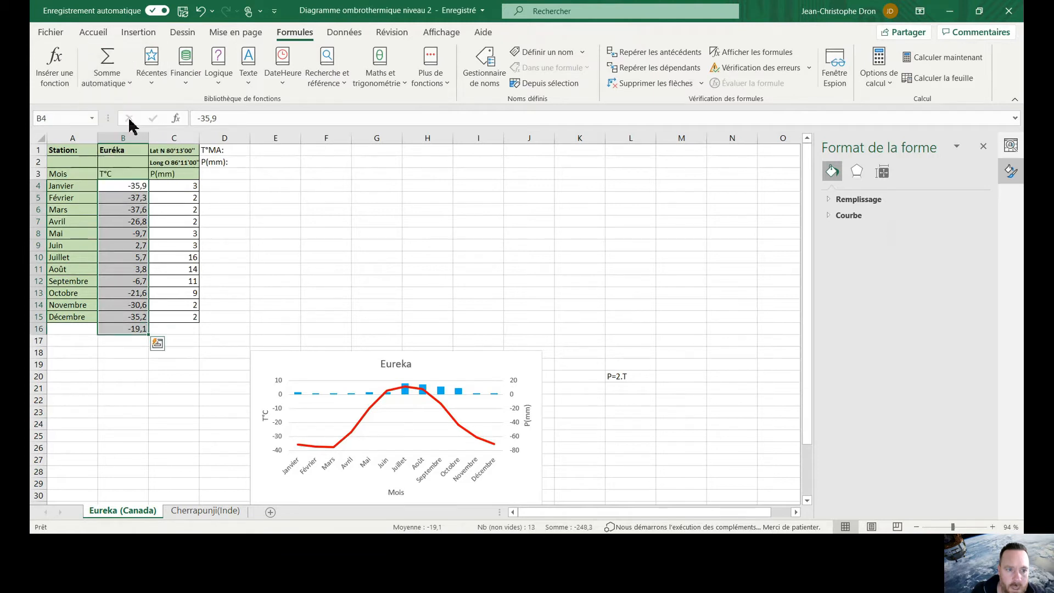
drag(174, 184, 191, 316)
click(107, 57)
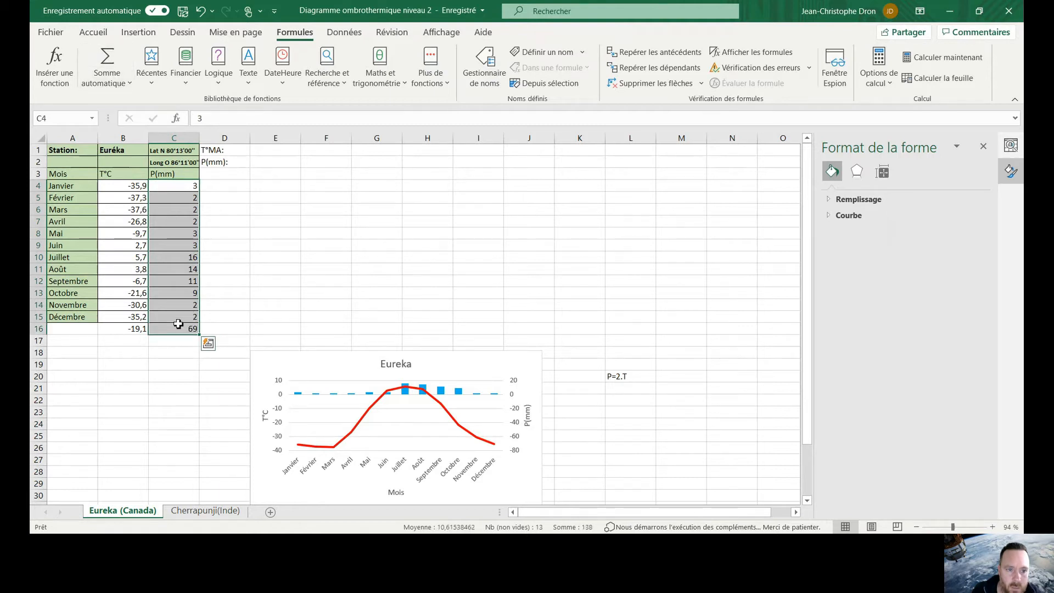
Step: Enter the formula =B16 in cell E1 beside the T°MA label
click(266, 152)
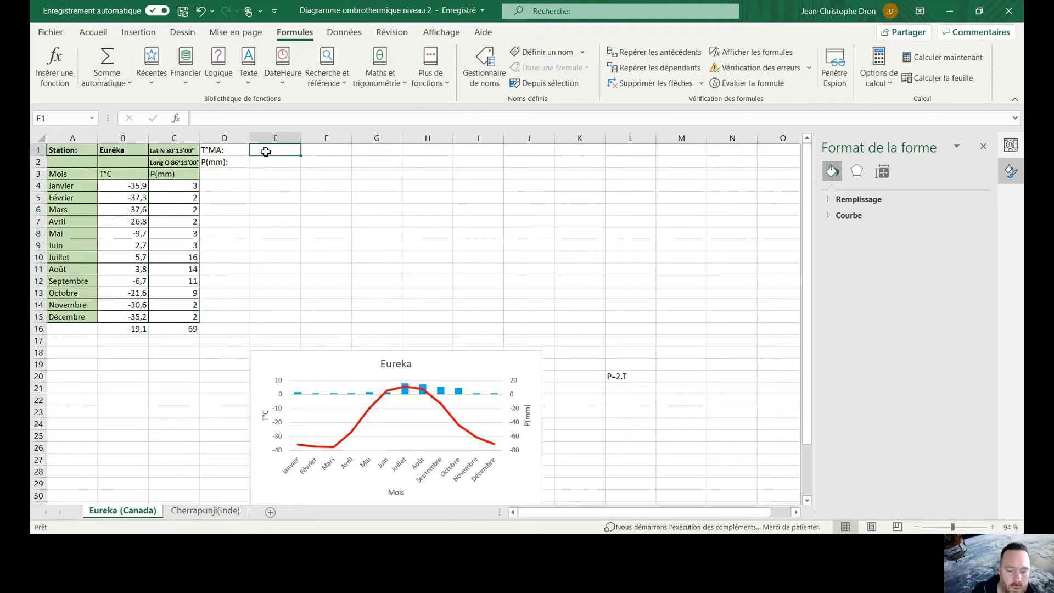
text(=)
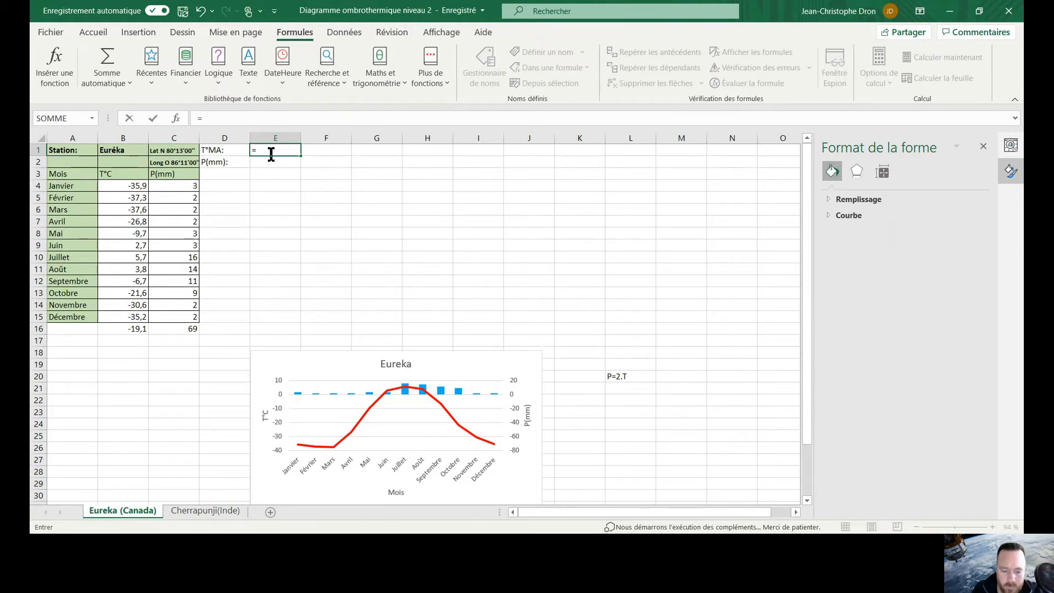
key(Left)
key(Left)
key(Left)
key(Down)
key(Down)
key(Down)
key(Down)
key(Down)
key(Down)
key(Down)
key(Down)
key(Down)
key(Down)
key(Down)
key(Down)
key(Down)
key(Down)
key(Down)
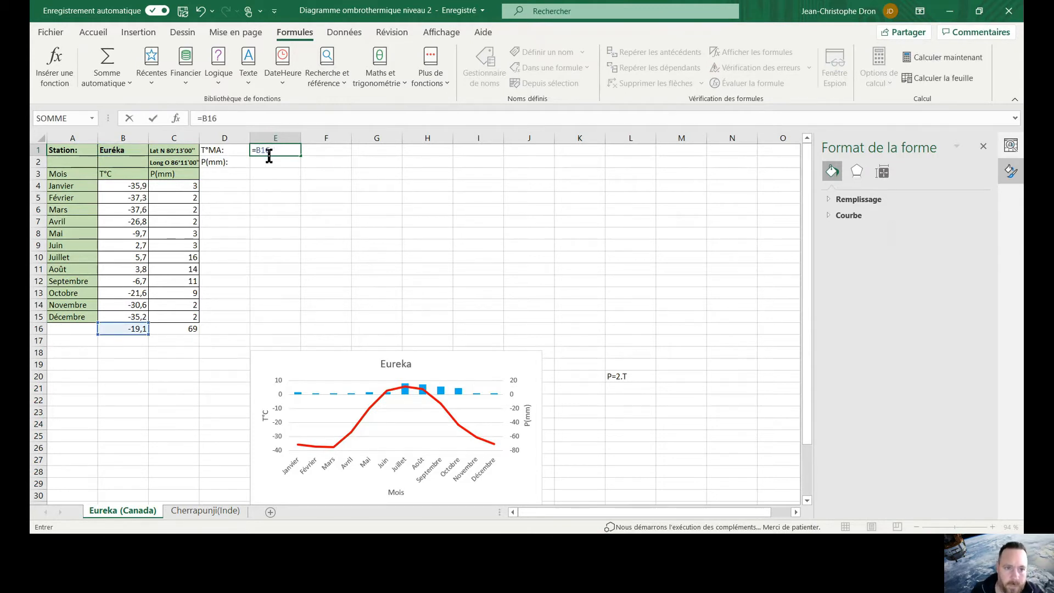
key(Return)
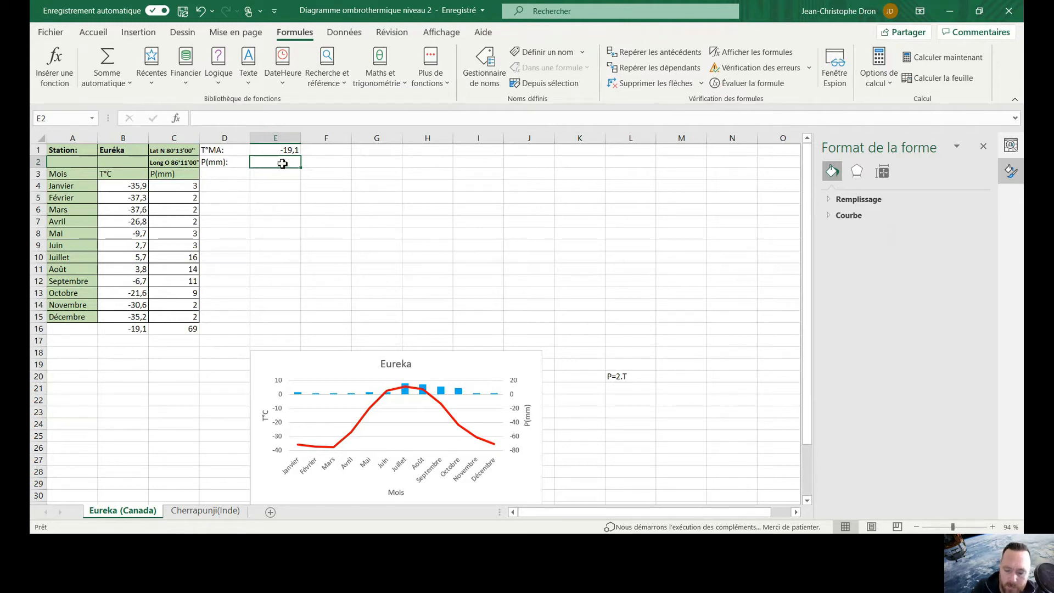
Step: Enter the formula =C16 in cell E2 beside the P(mm) label
text(=C1)
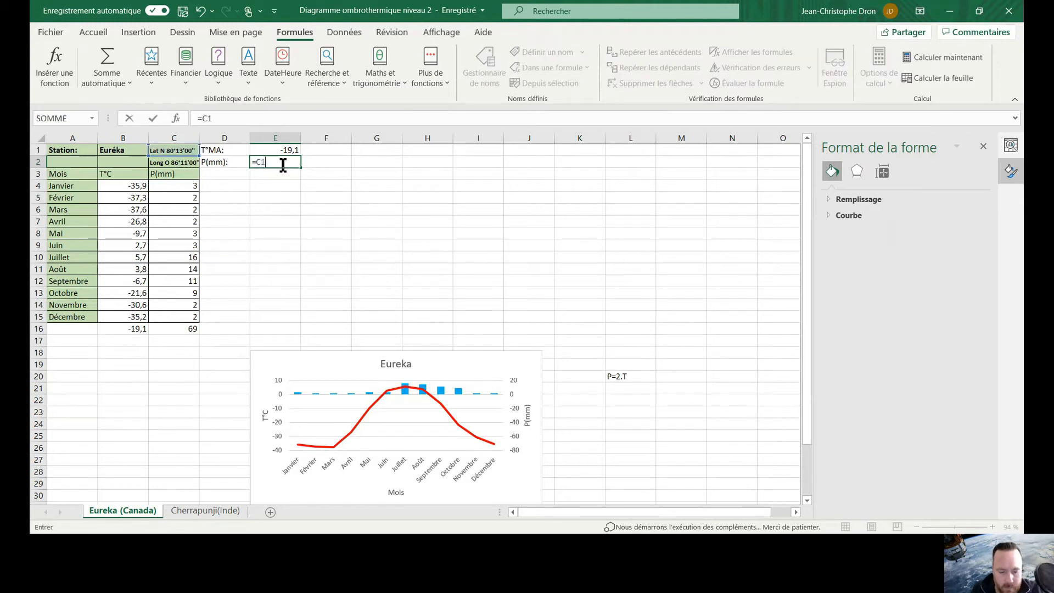
text(6)
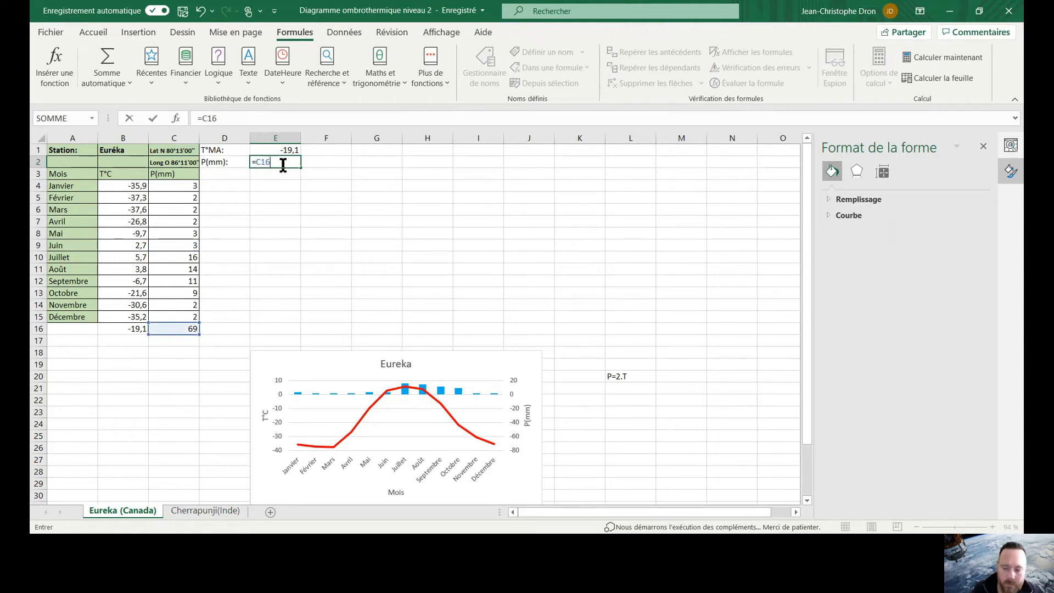
key(Return)
scroll(446, 268, down, 1)
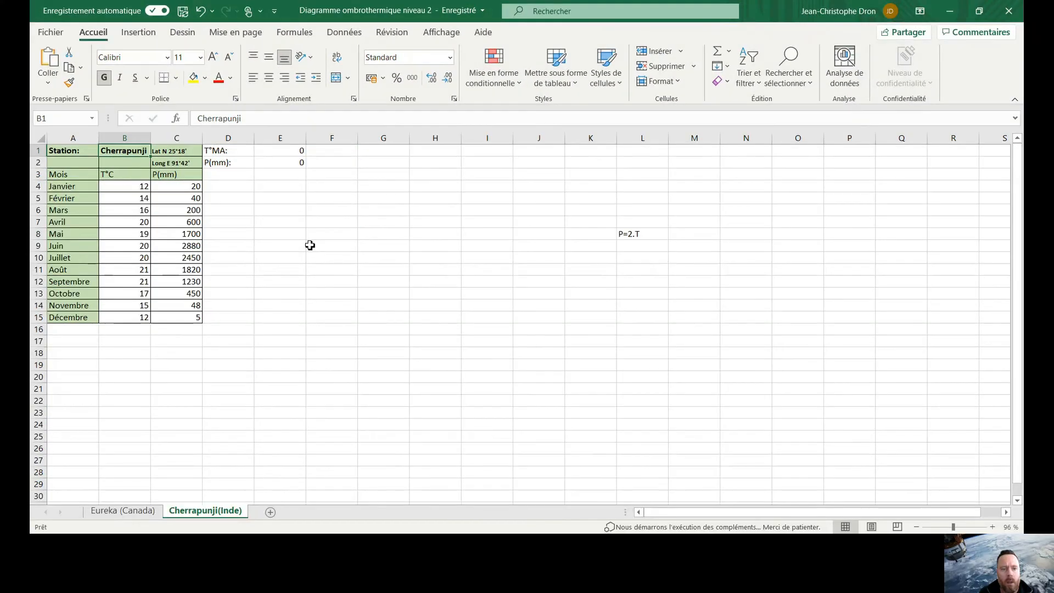
Step: Insert a line chart from the range A3:C15 on the Cherrapunji(Inde) sheet
drag(56, 174, 168, 322)
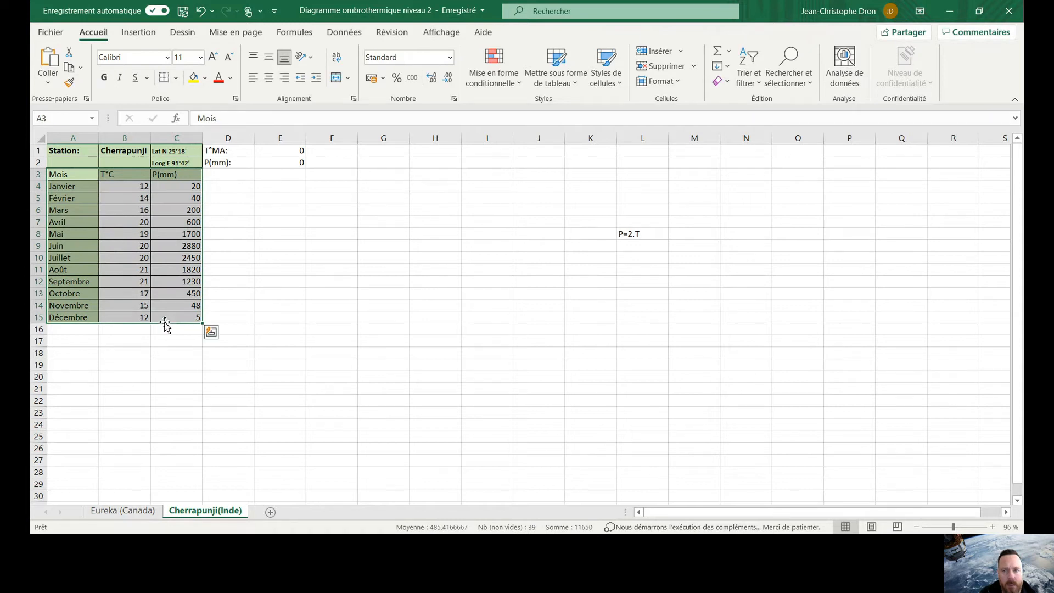
click(845, 62)
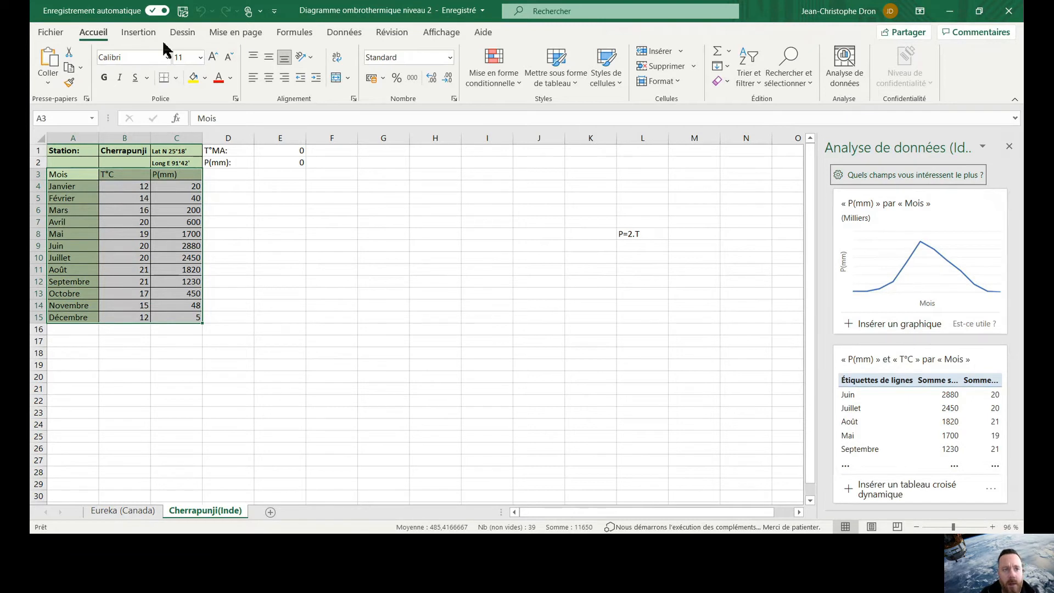
click(137, 34)
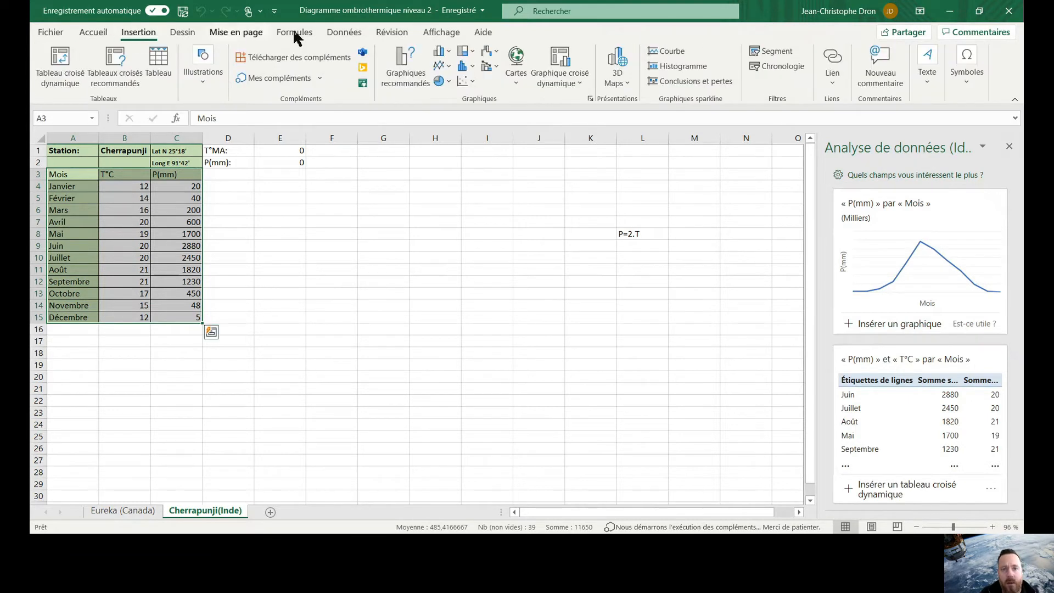
click(441, 67)
click(461, 114)
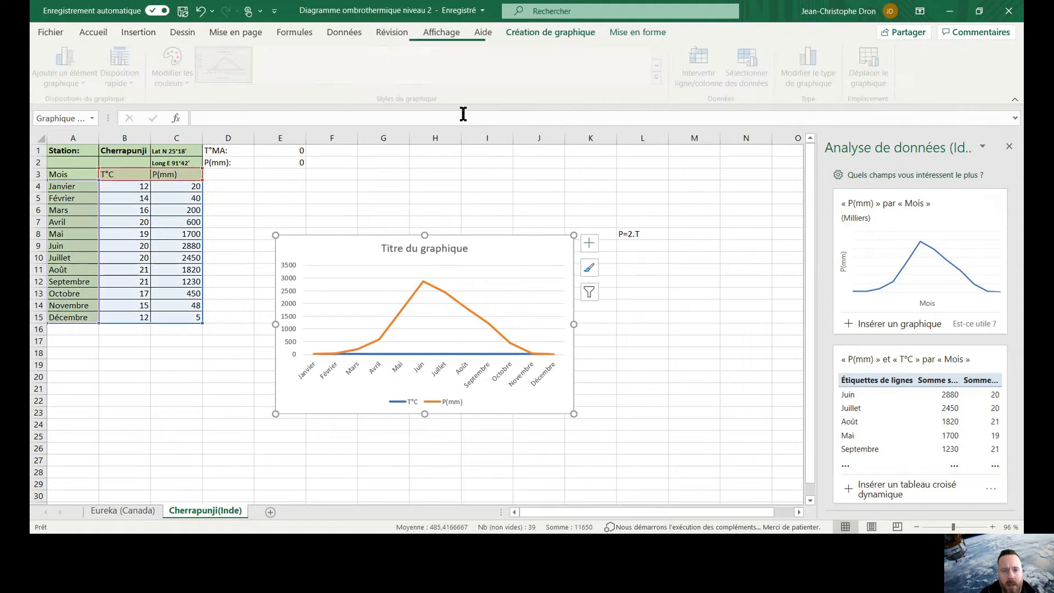
Step: Change the chart to a combo chart with T°C as a line and P(mm) as clustered columns on the secondary axis
right_click(518, 258)
click(546, 291)
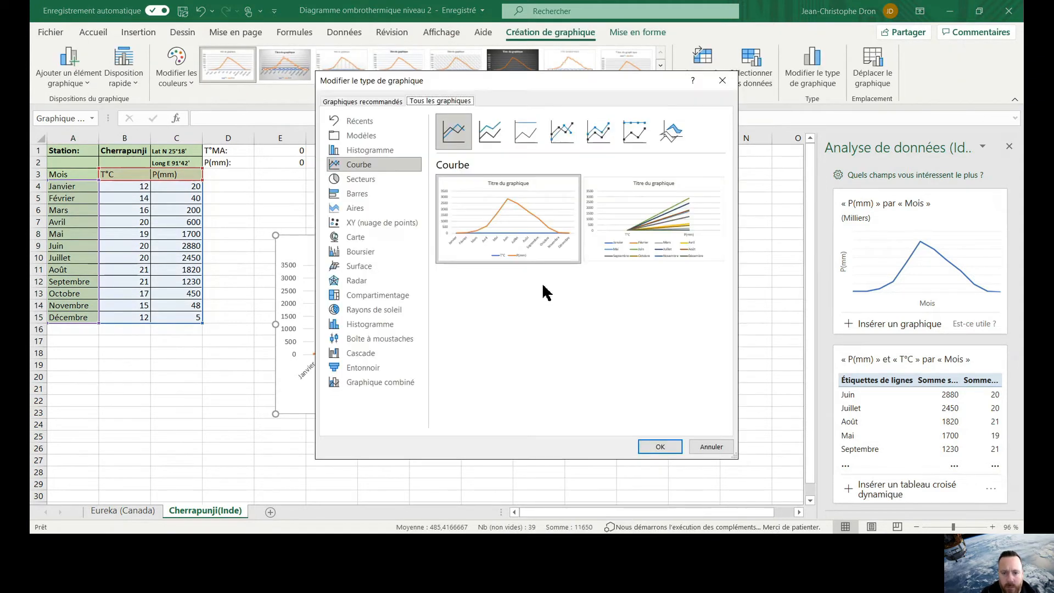
click(389, 382)
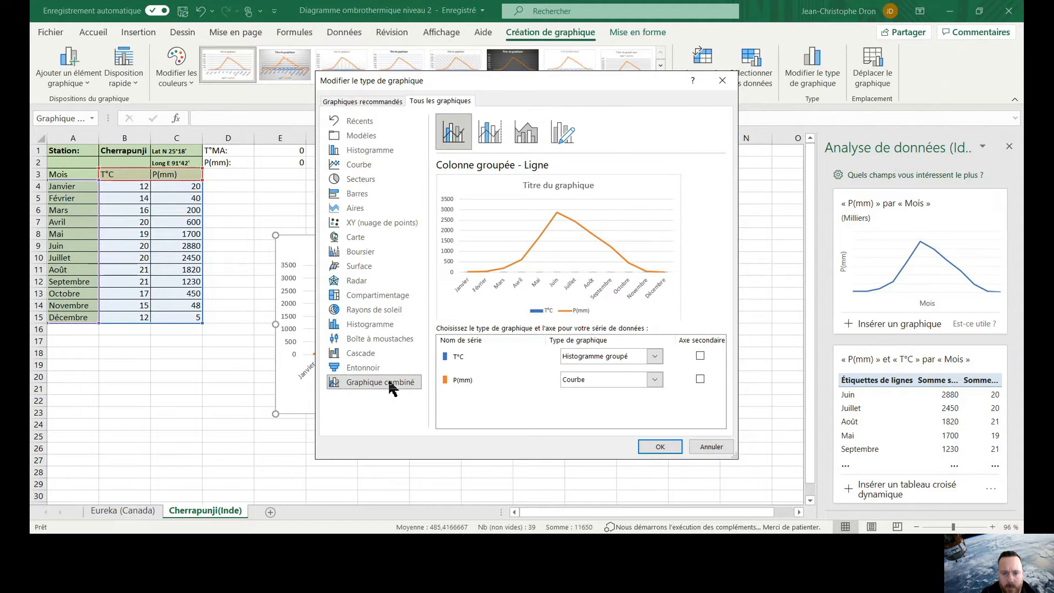
click(654, 356)
click(579, 225)
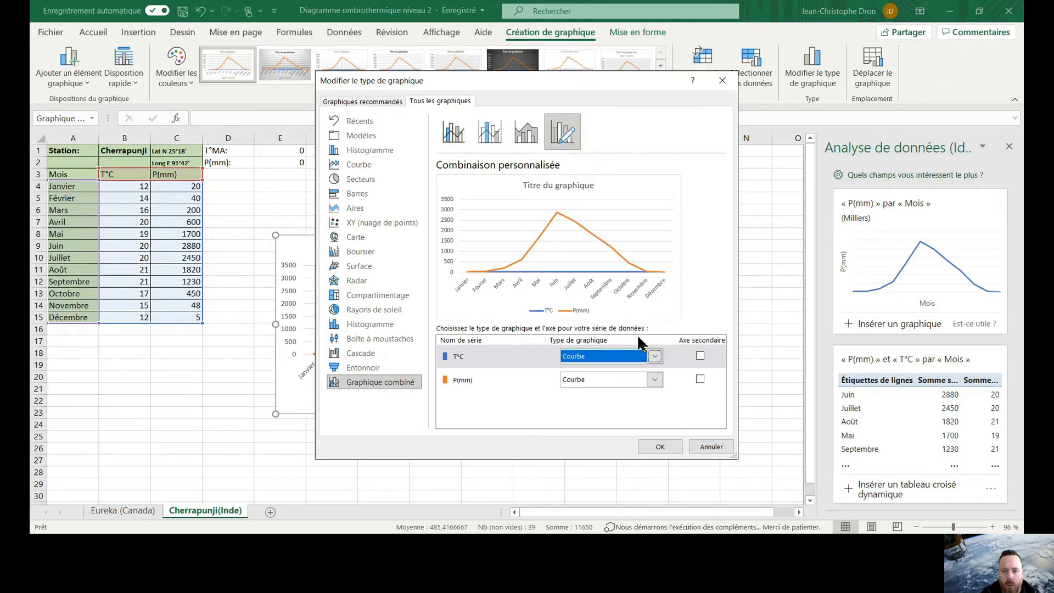
click(654, 380)
click(579, 125)
click(700, 379)
click(664, 446)
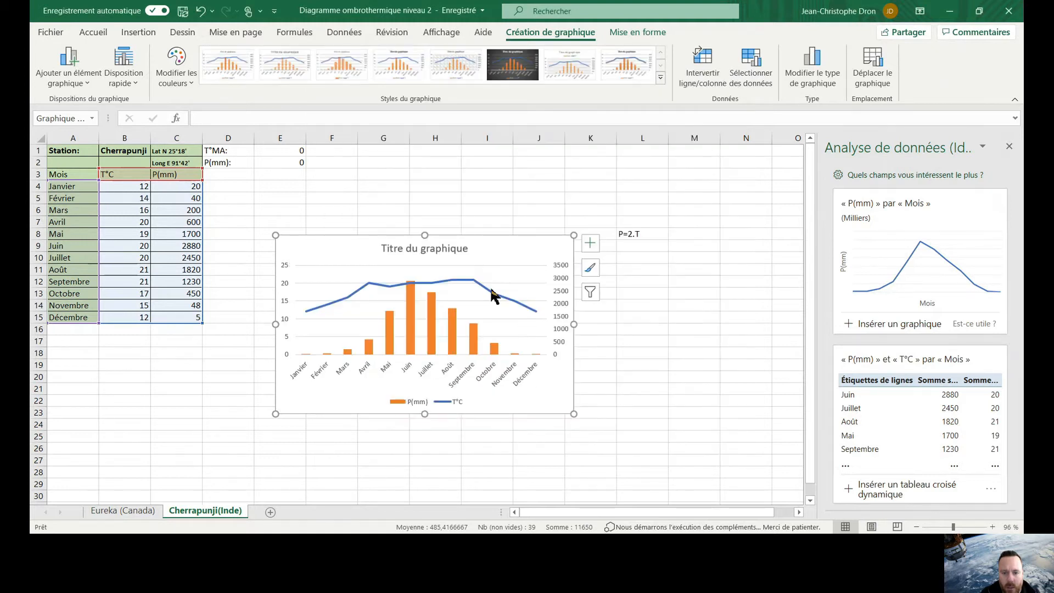
Step: Color the T°C line red and fill the P(mm) columns with light blue
right_click(492, 295)
click(550, 253)
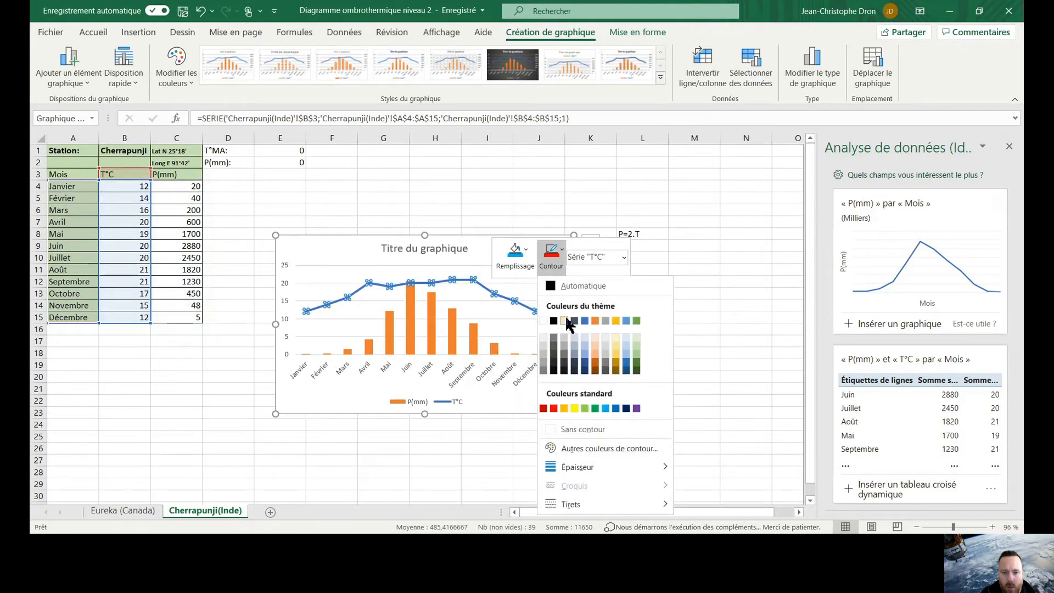
click(554, 407)
right_click(451, 317)
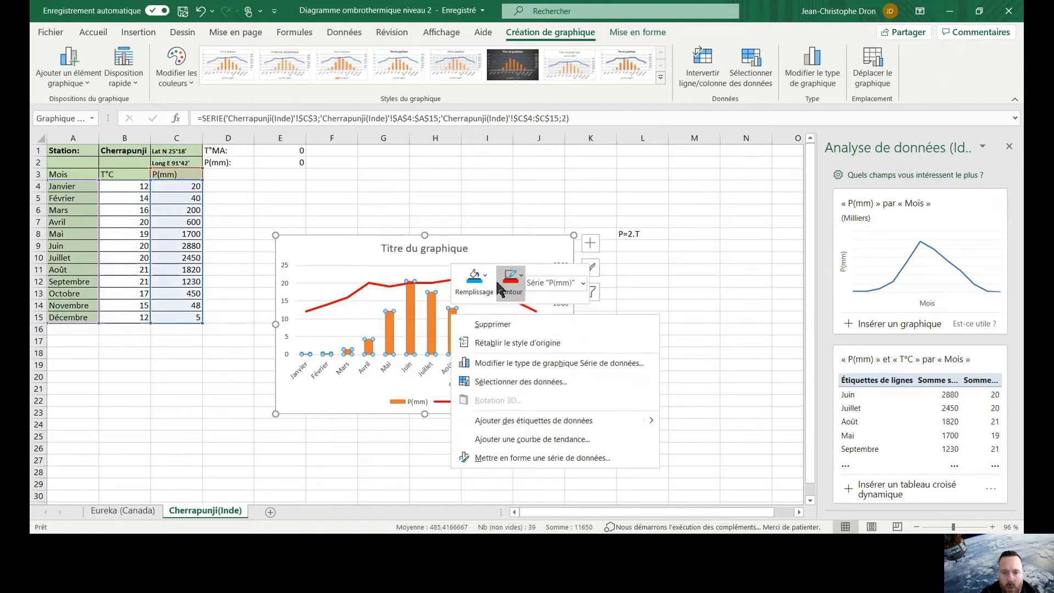
click(475, 279)
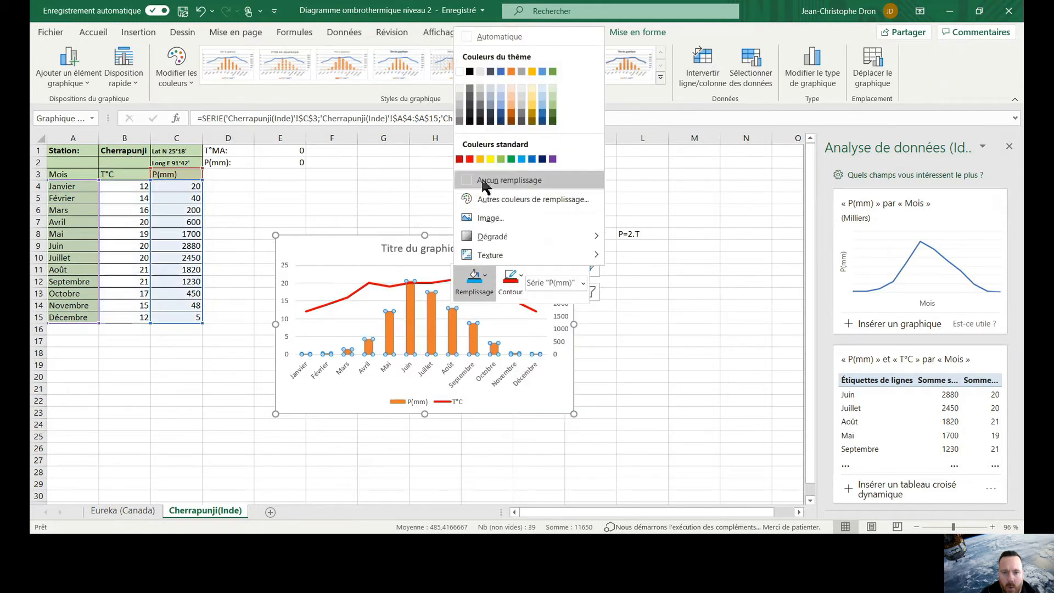
click(521, 159)
click(629, 358)
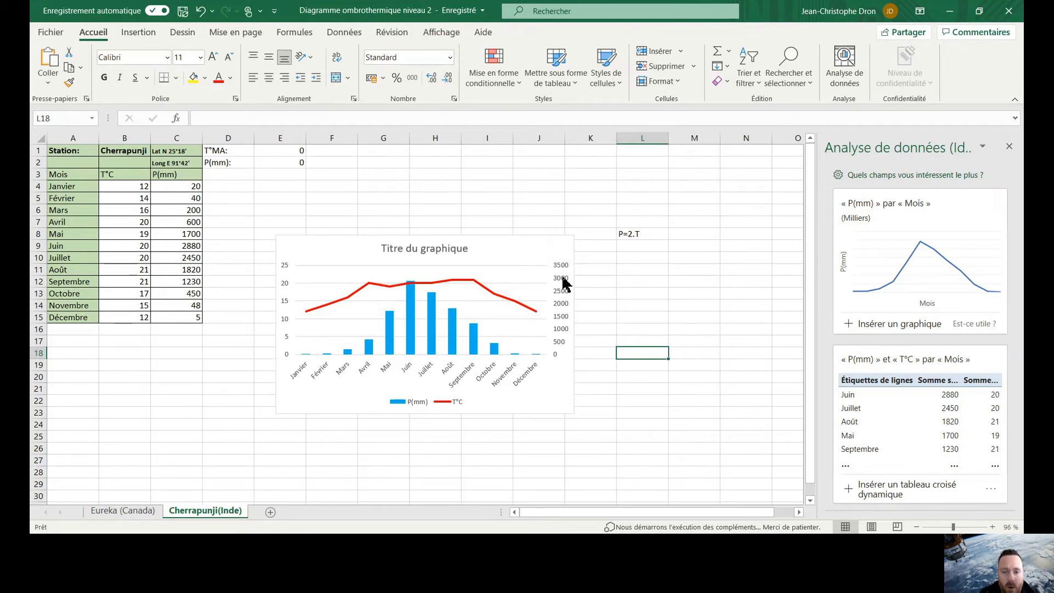
Step: Set the secondary vertical axis bounds to a minimum of 0 and a maximum of 2880
click(562, 278)
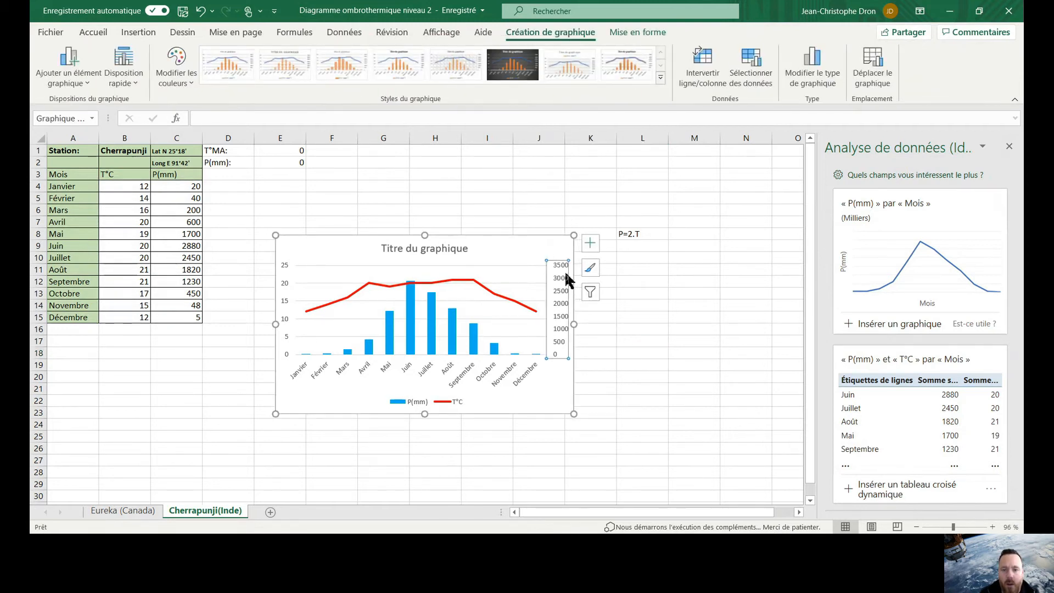
double_click(568, 280)
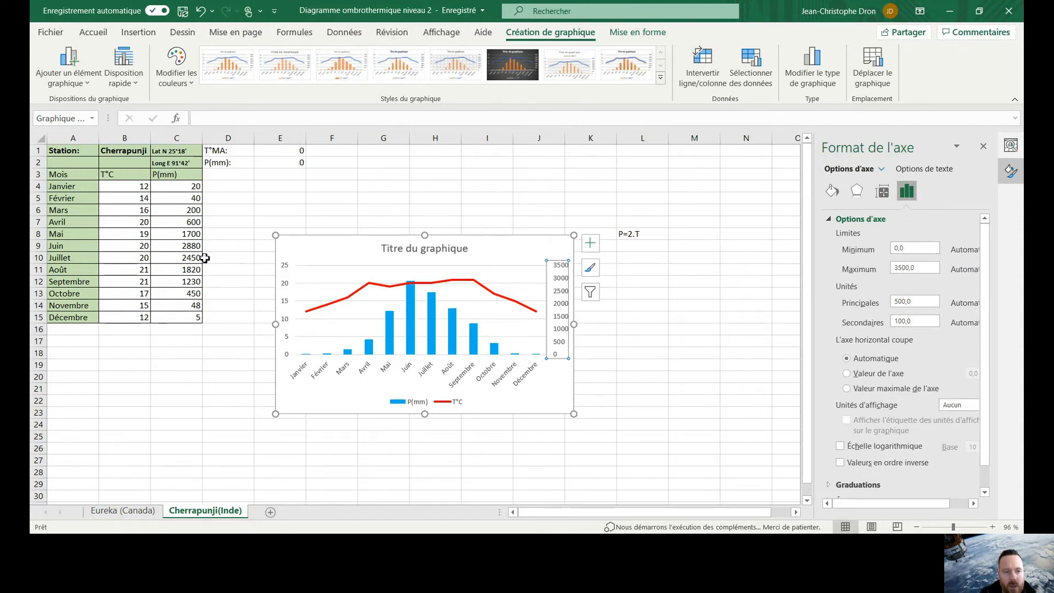
drag(927, 269, 893, 268)
text(2880)
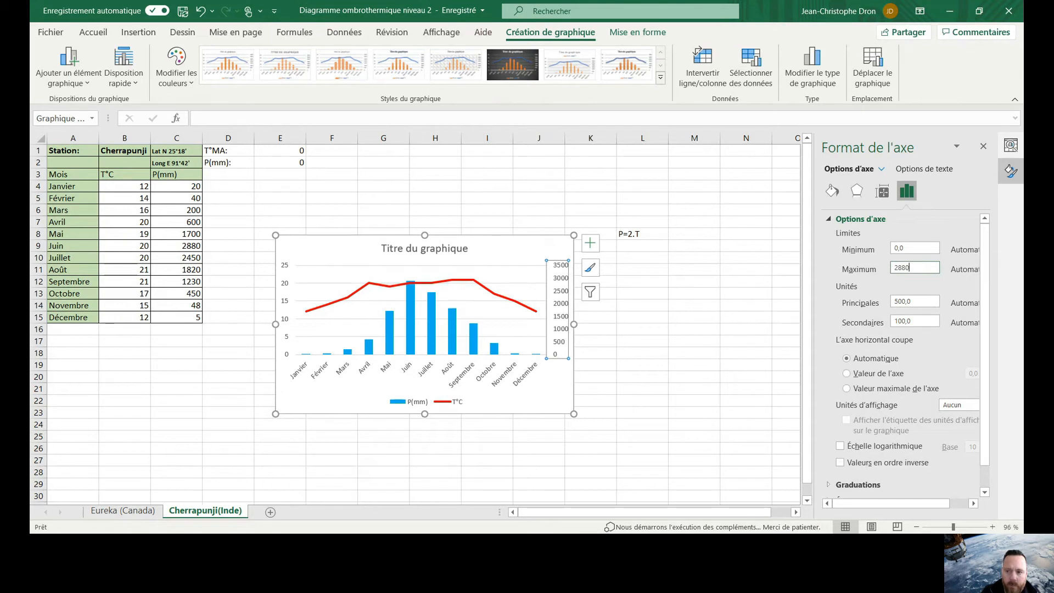
click(937, 249)
drag(917, 250, 882, 248)
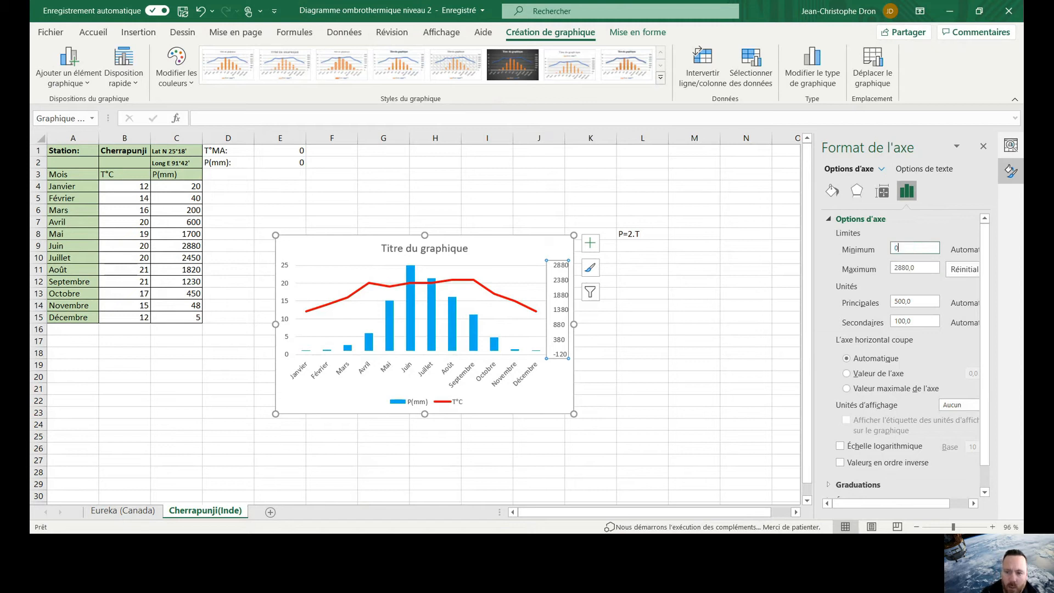
click(650, 340)
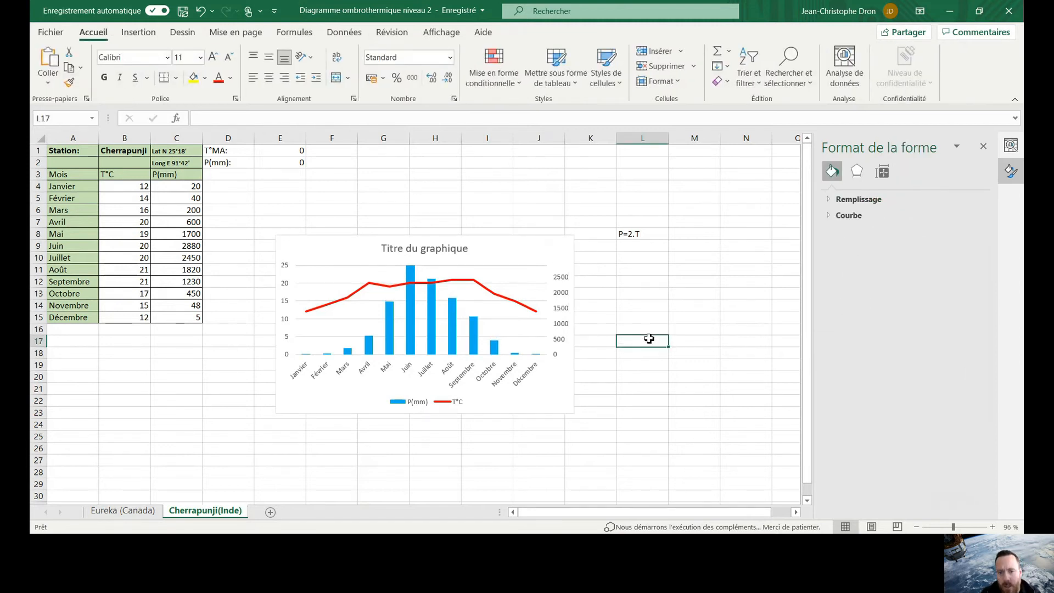
Step: Set the primary vertical axis bounds to a minimum of 0 and a maximum of 1440
click(286, 286)
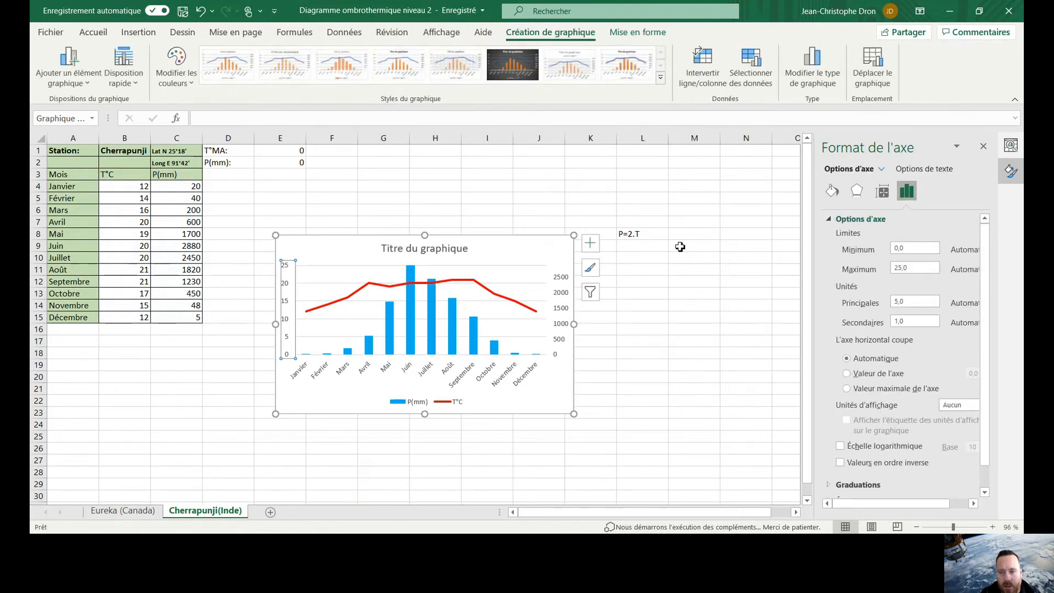
drag(931, 270, 892, 272)
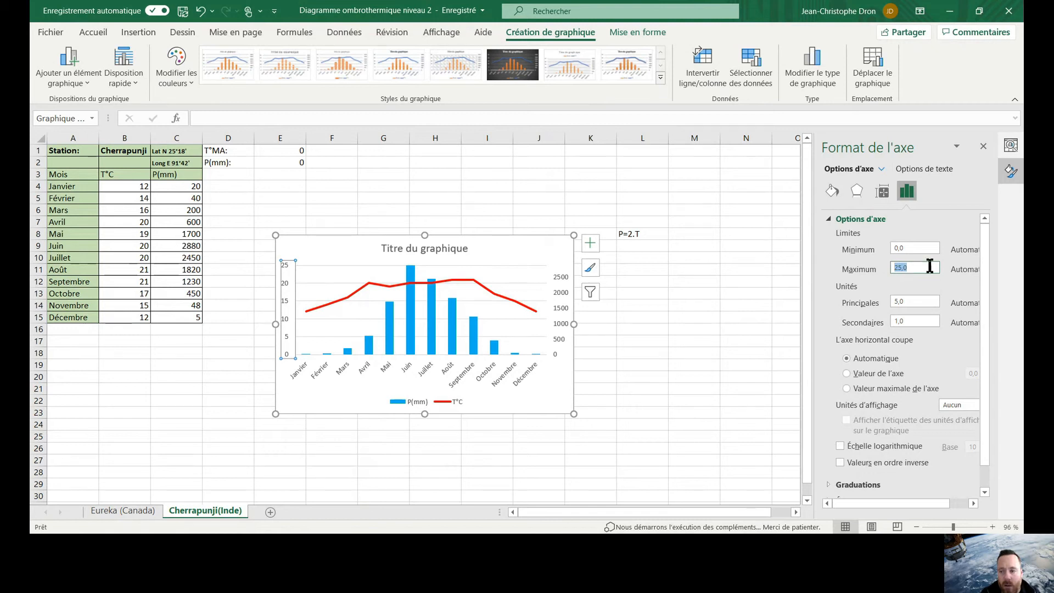
text(1440)
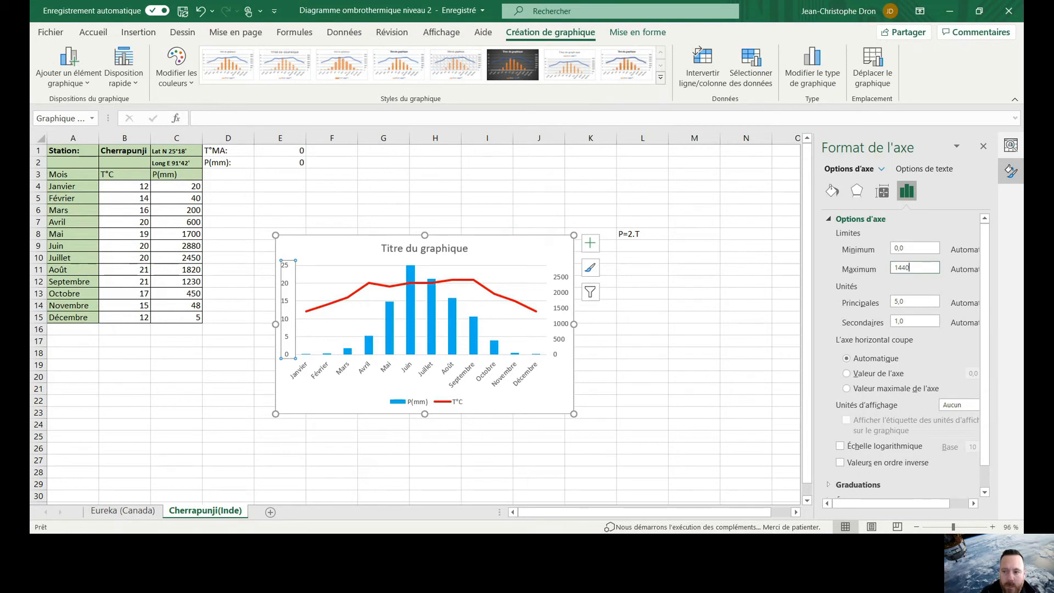
click(925, 249)
drag(912, 248, 895, 251)
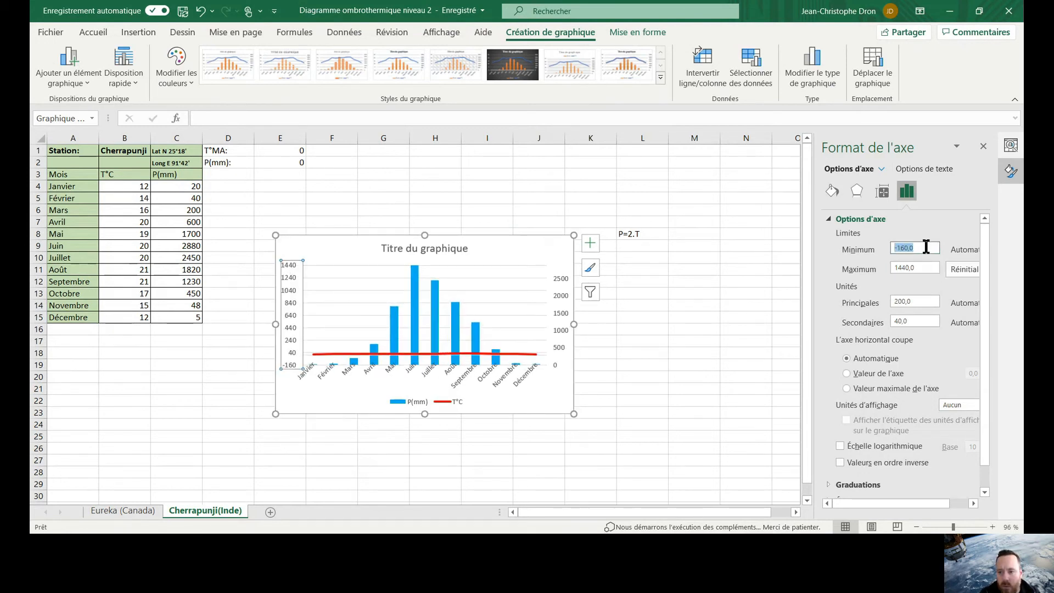
text(0)
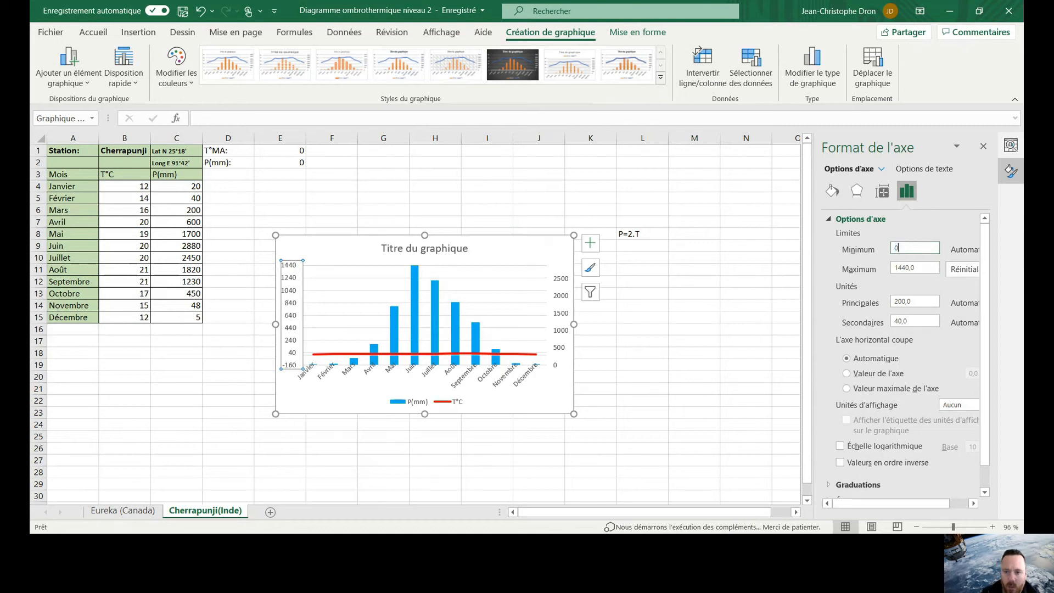
click(744, 347)
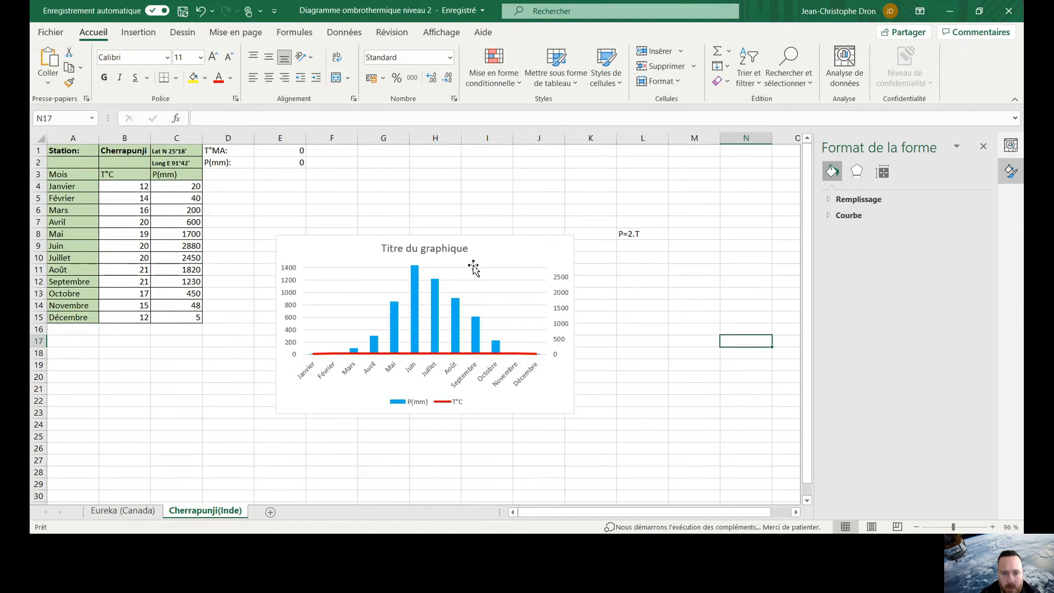
Step: Rename the chart title "Cherrapunji" and add axis titles to the chart
click(468, 247)
drag(468, 247, 386, 253)
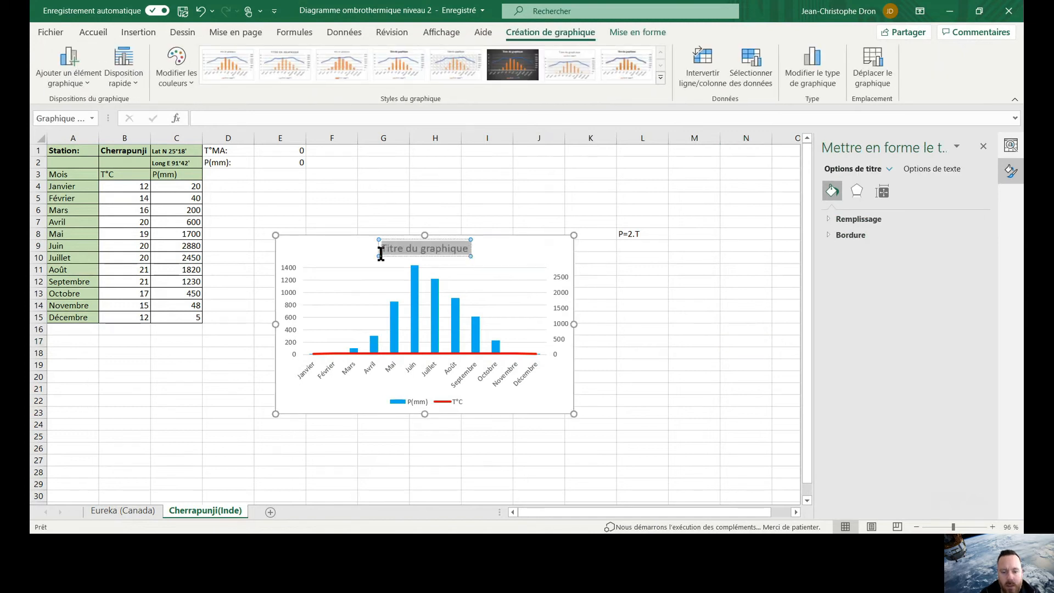
text(Cherrapunji)
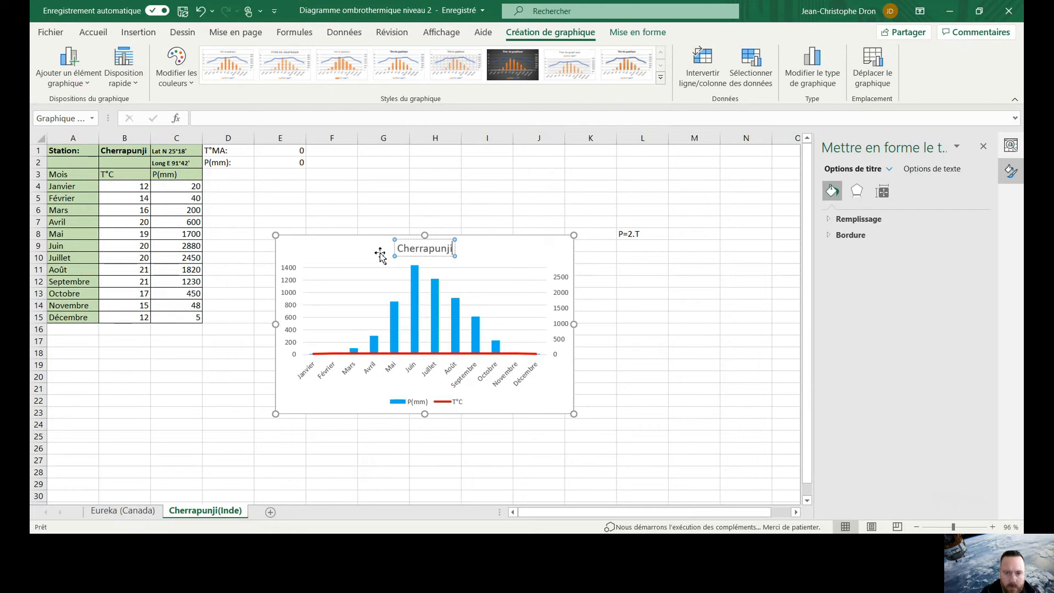
click(514, 245)
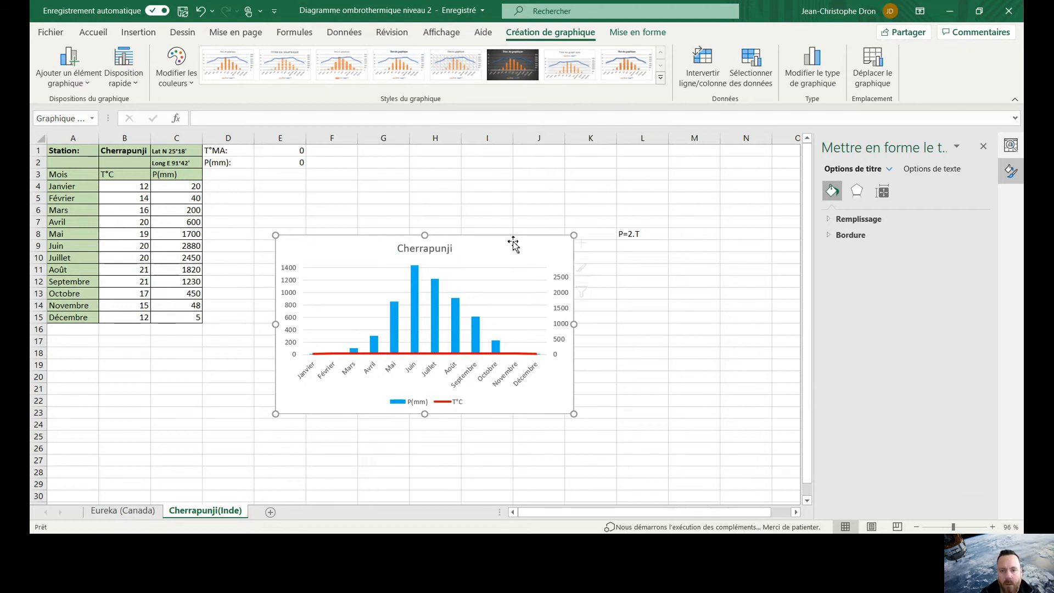
click(590, 243)
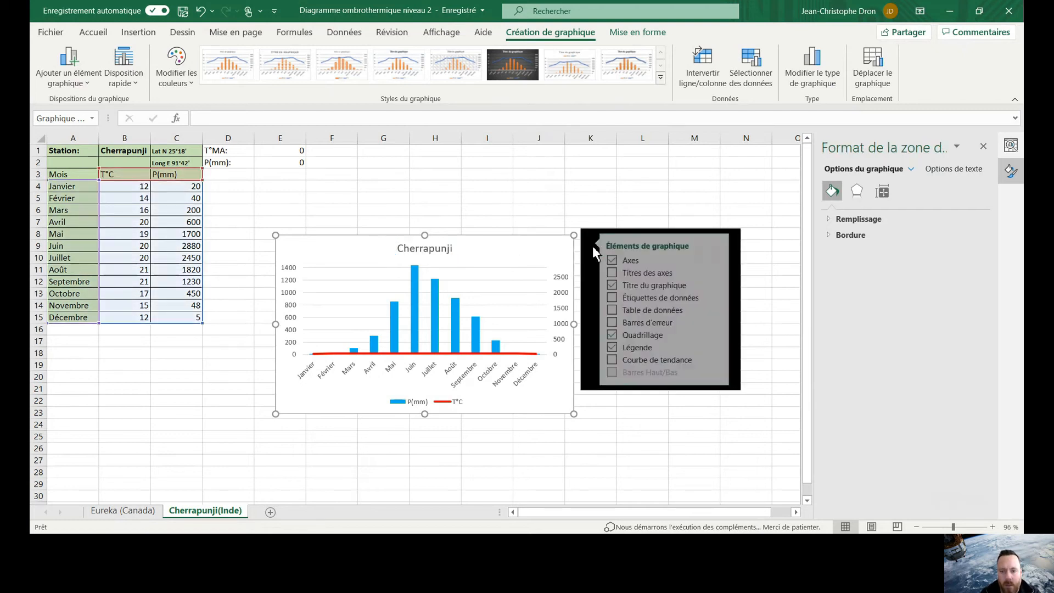
click(643, 275)
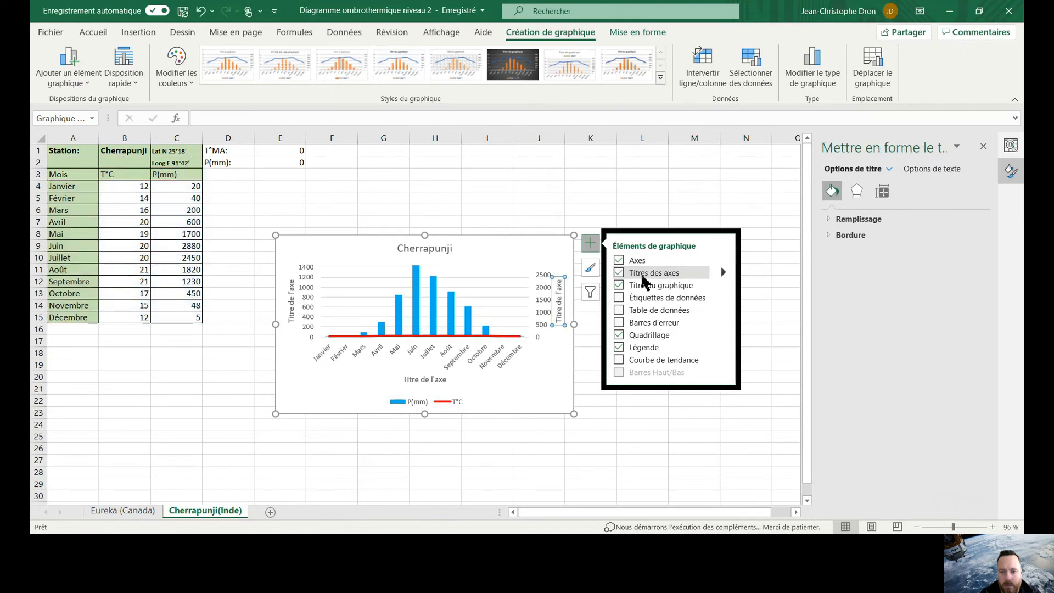
Step: Rename the secondary vertical axis title "P(mm)" and the primary vertical axis title "T°C" on the Cherrapunji chart
click(561, 320)
drag(561, 320, 563, 288)
key(Delete)
text(P(mm))
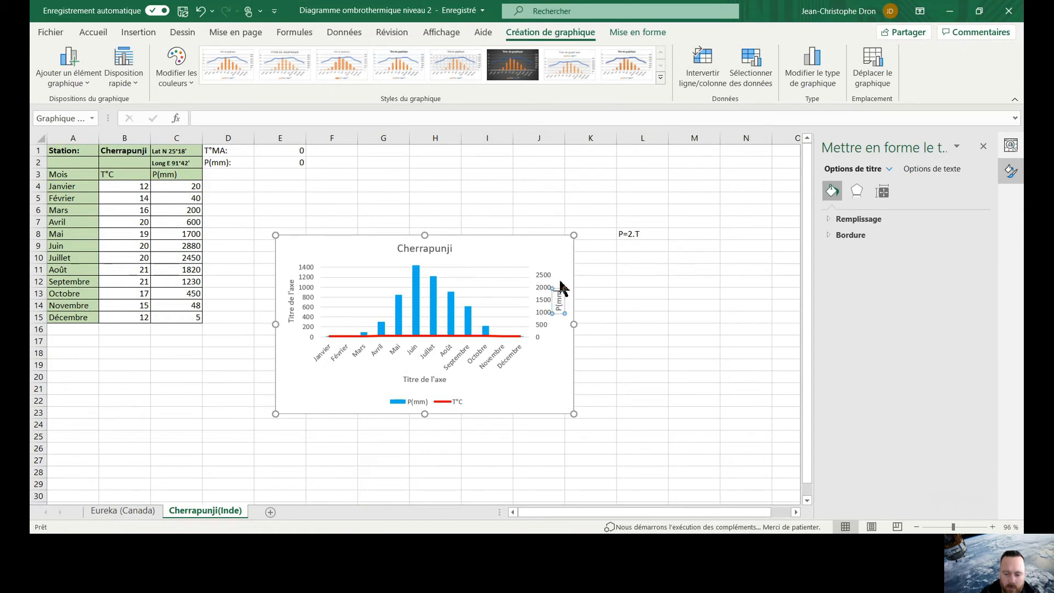
click(291, 301)
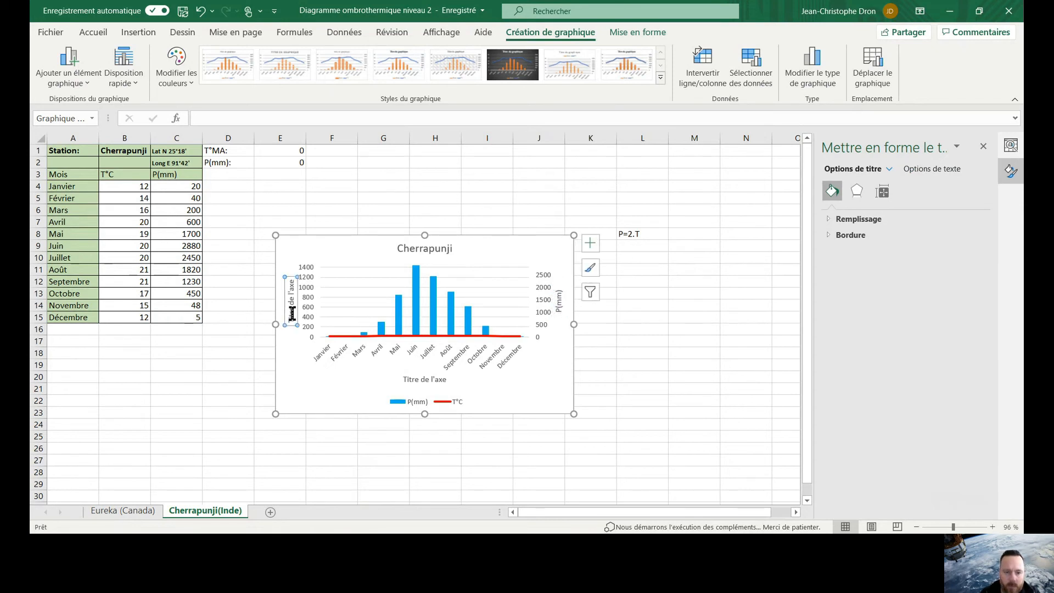
drag(292, 324, 297, 296)
text(T°C)
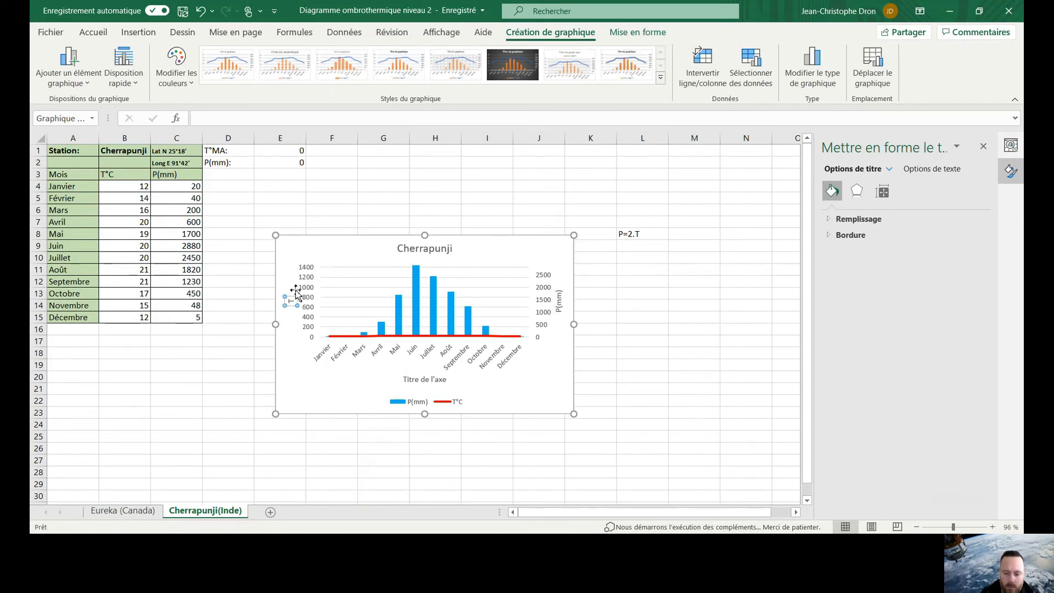
Step: Rename the horizontal axis title of the Cherrapunji chart "Mois"
click(406, 379)
drag(404, 379, 449, 383)
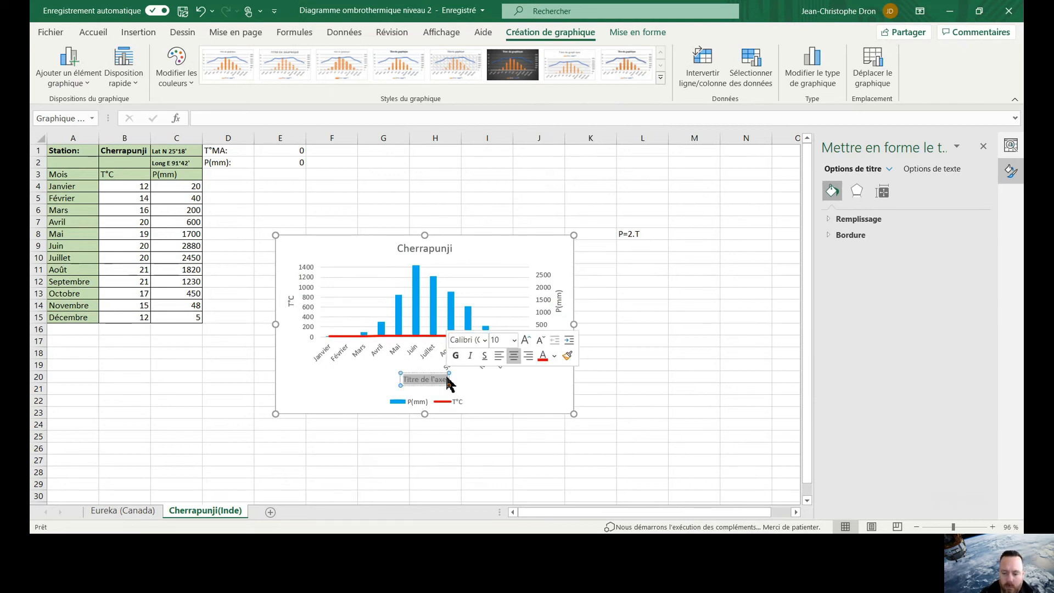
text(Mois)
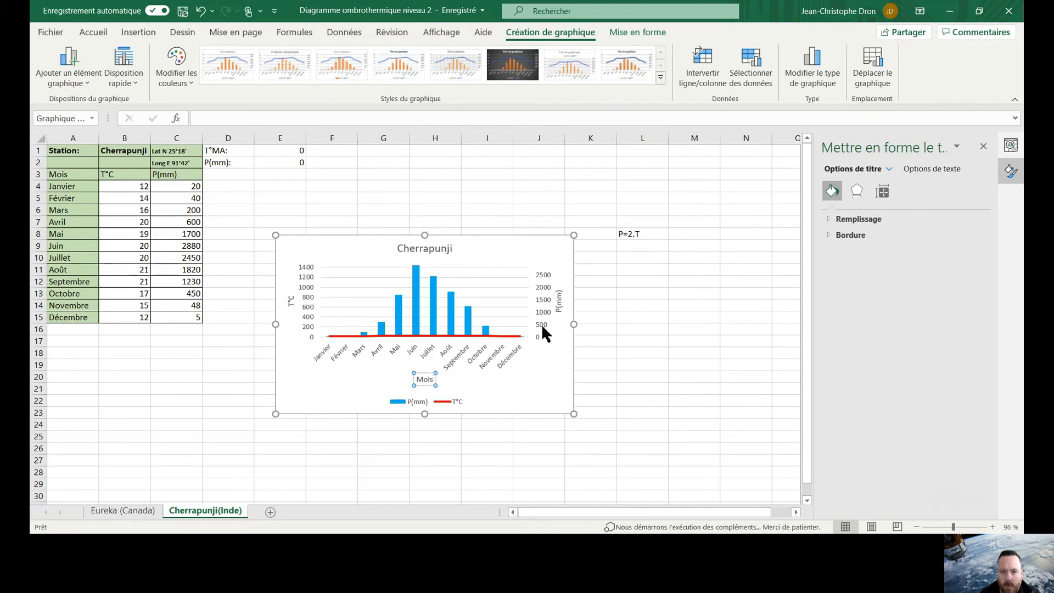
Step: Add data labels to both the precipitation and temperature series of the Cherrapunji chart
click(560, 256)
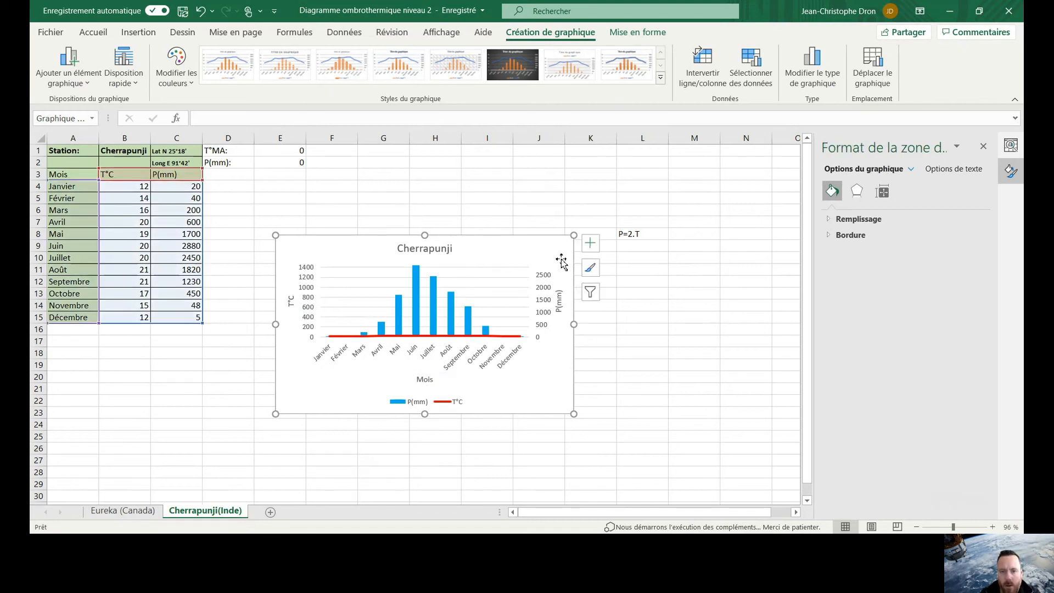
click(590, 243)
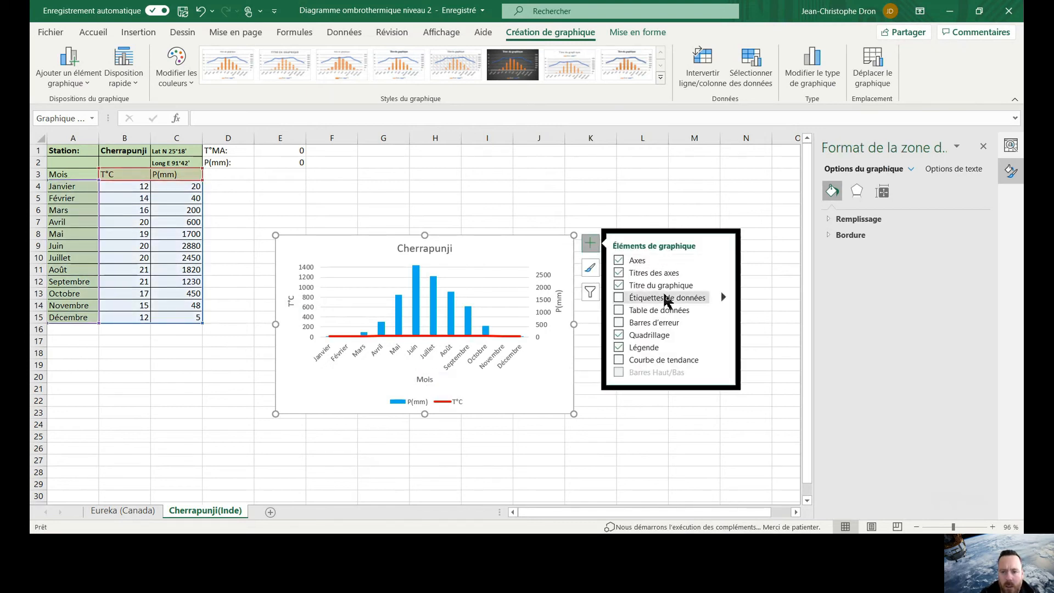
click(666, 298)
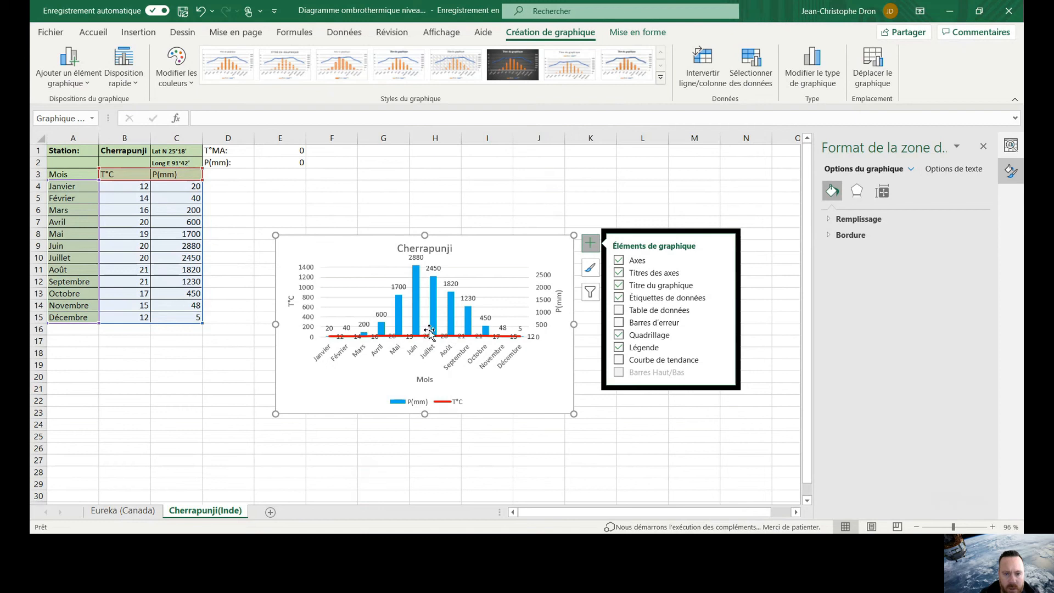
Step: Resize the Cherrapunji chart to be narrower and much taller, with its right edge in column I and its bottom edge below row 37
scroll(573, 423, down, 1)
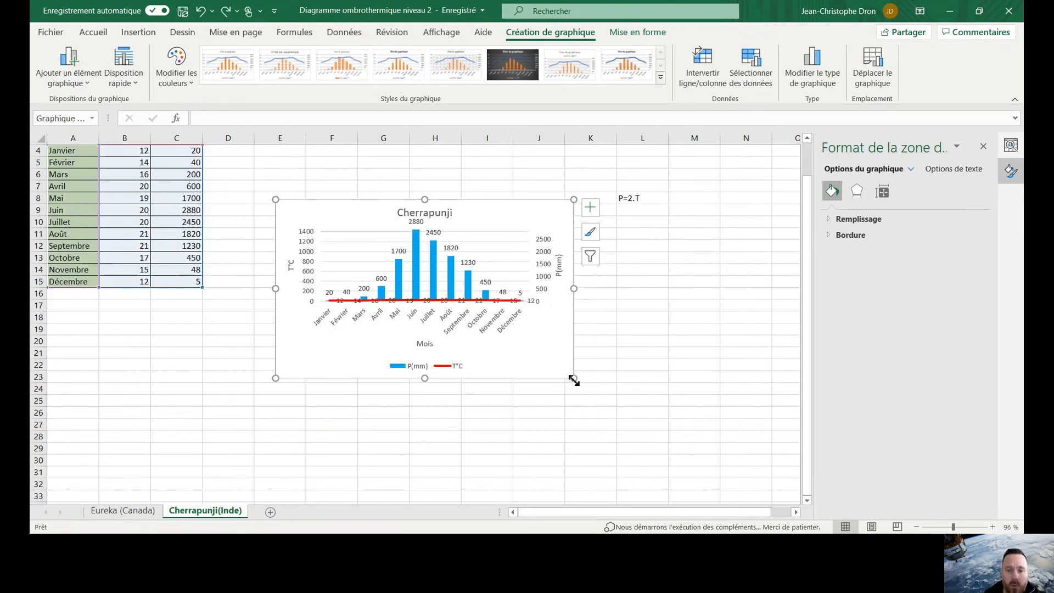
drag(574, 380, 491, 497)
scroll(413, 340, up, 3)
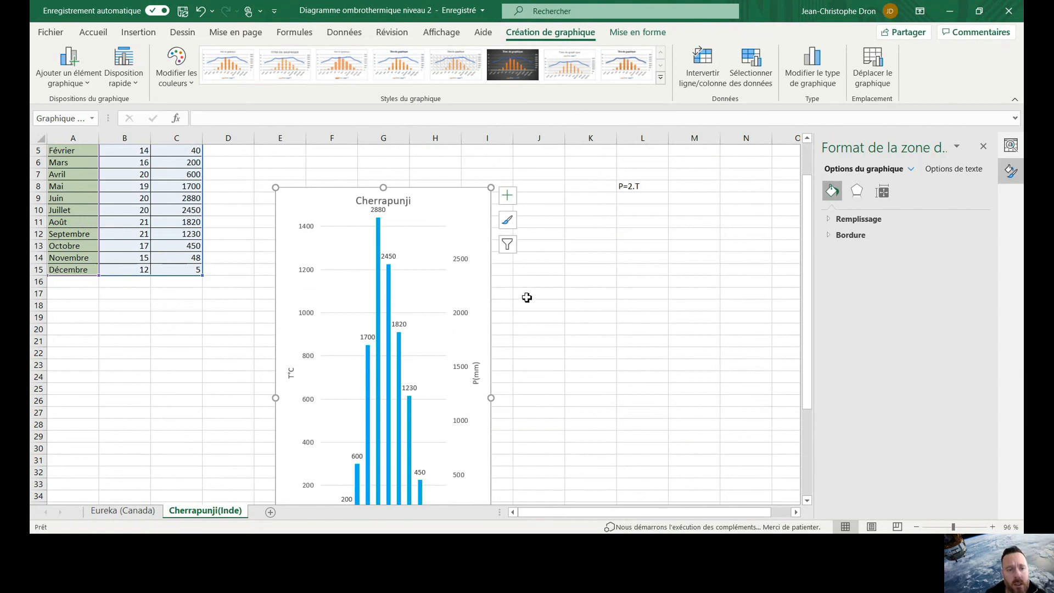
scroll(512, 294, down, 1)
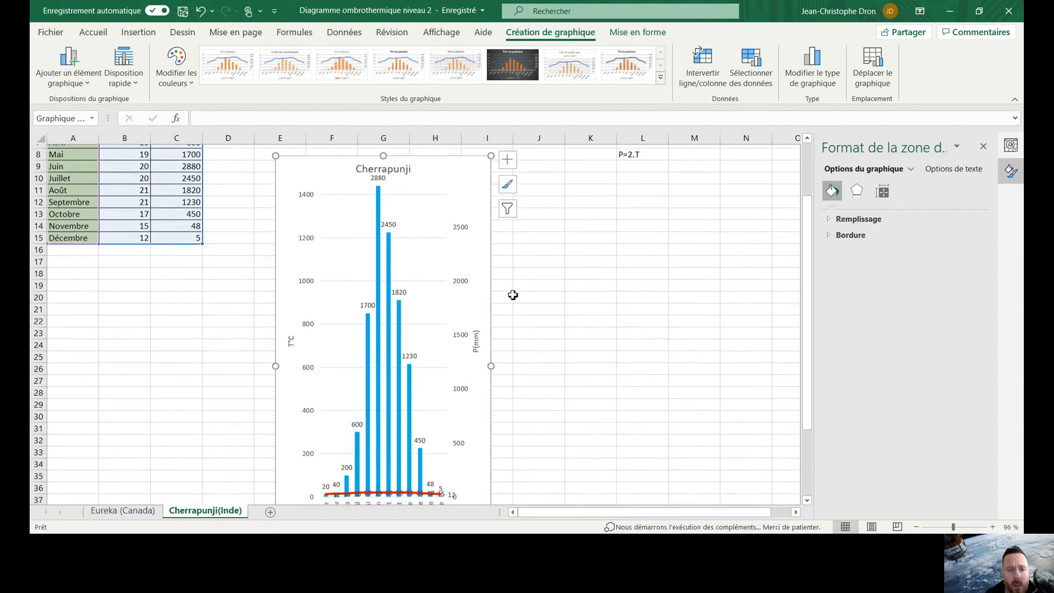